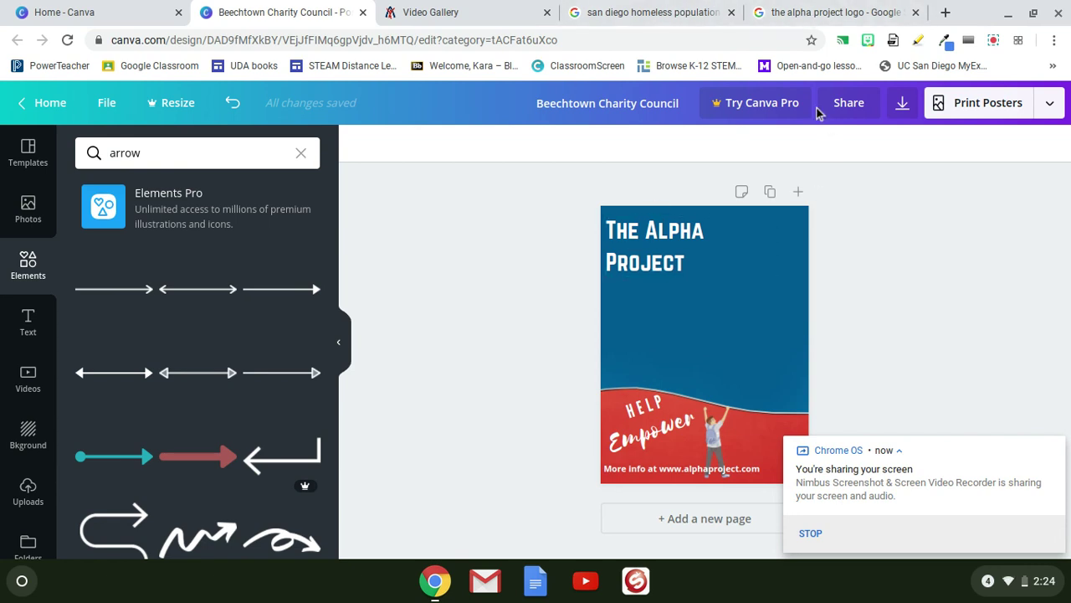
# Save the Alpha Project Tent logo from Google Images to Downloads as Alpha-Project-Logo-Large (1).png.
pyautogui.click(783, 15)
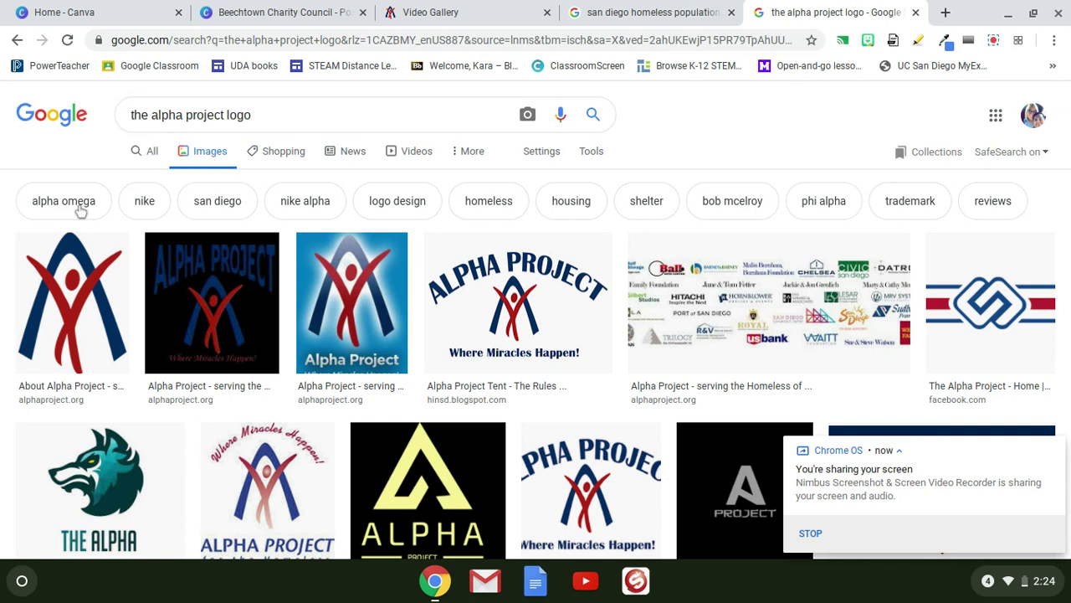
pyautogui.click(483, 348)
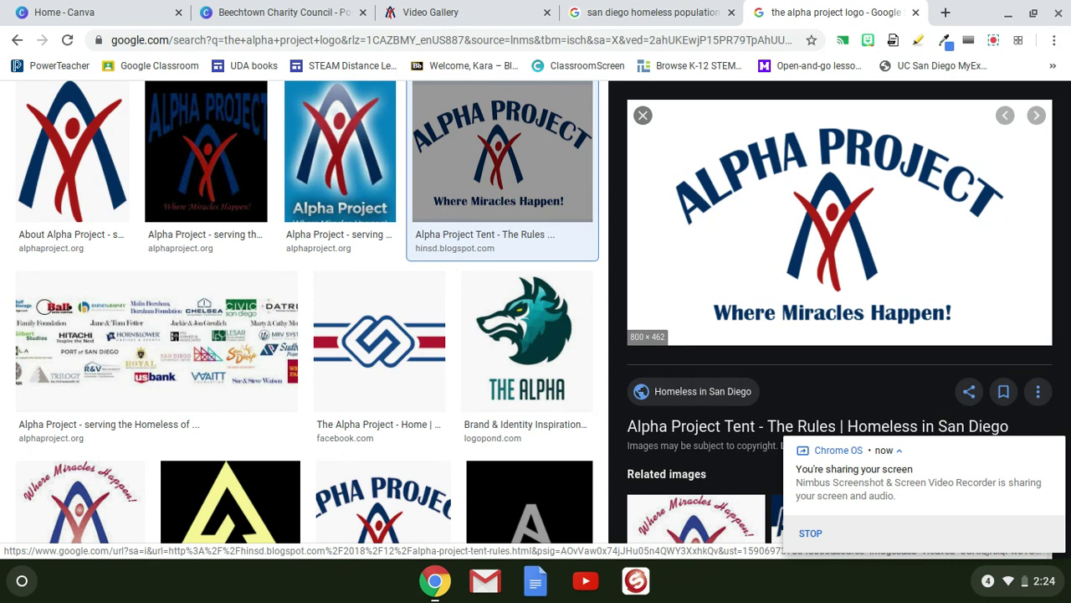
pyautogui.rightClick(752, 323)
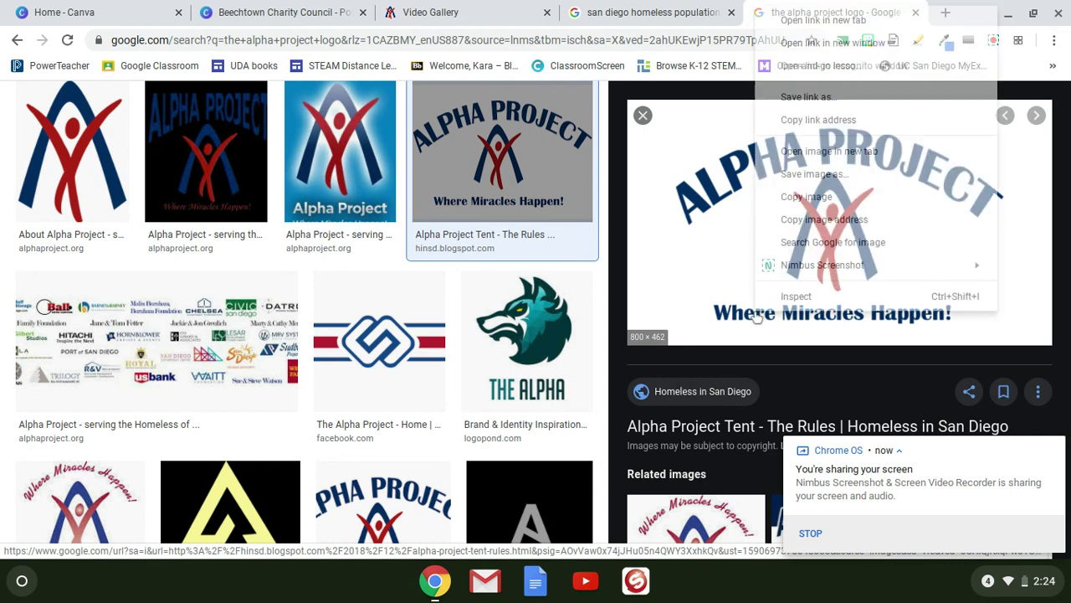
pyautogui.click(819, 178)
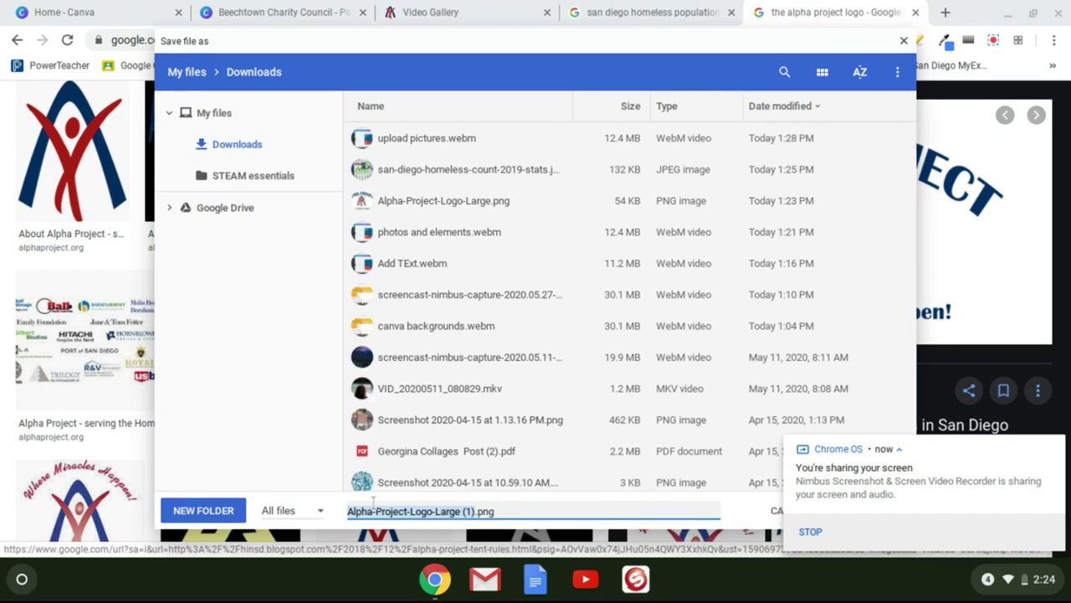
pyautogui.moveTo(717, 43); pyautogui.dragTo(562, 33)
pyautogui.click(742, 509)
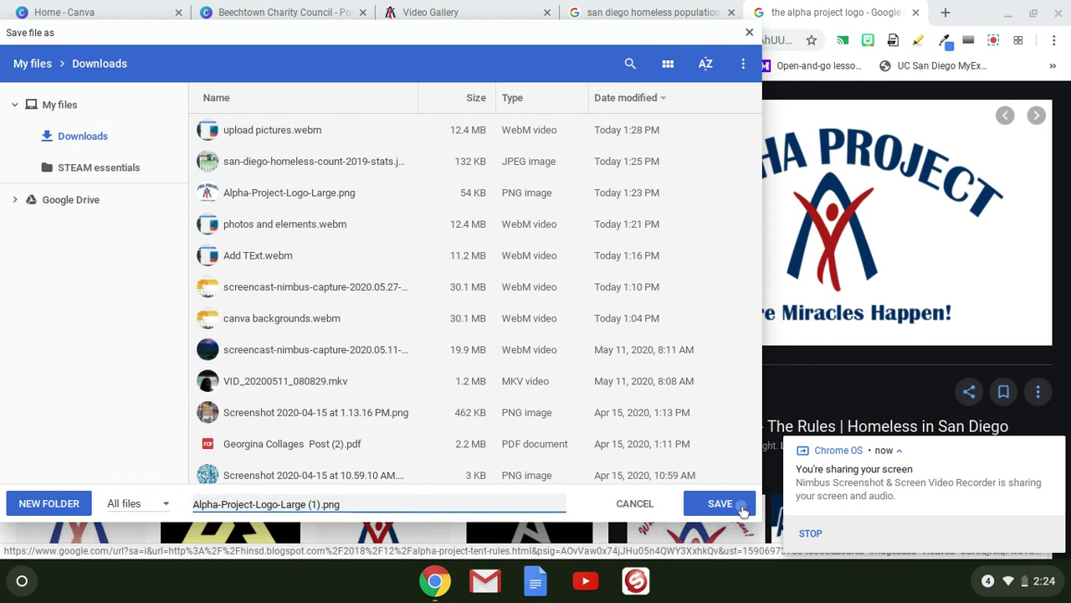
pyautogui.click(242, 13)
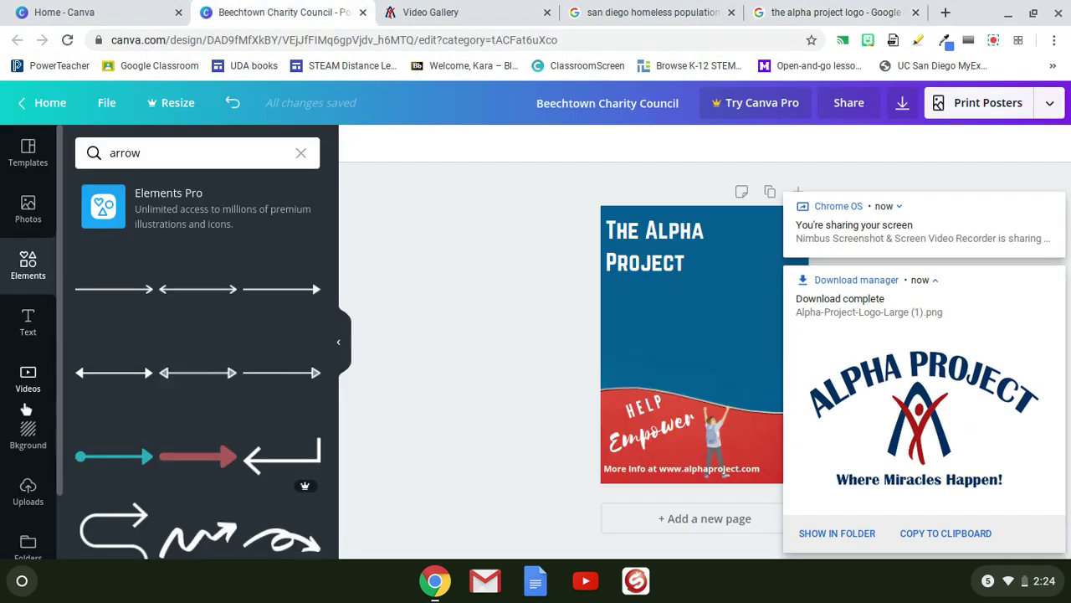
# Upload the downloaded Alpha Project logo file to Canva's Uploads images.
pyautogui.click(28, 493)
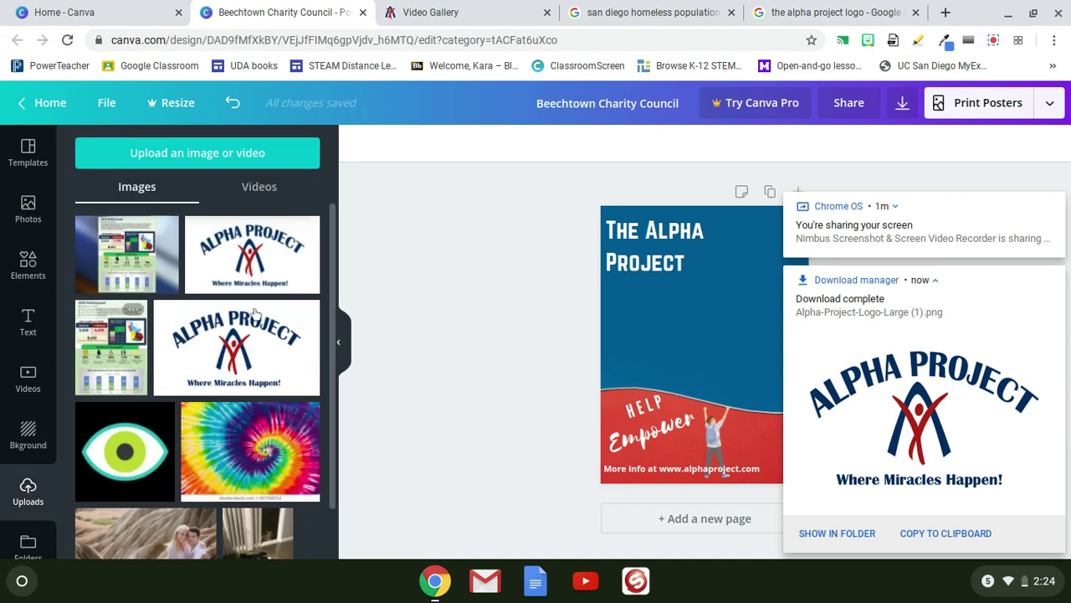
pyautogui.scroll(-1, 230, 500)
pyautogui.scroll(1, 230, 500)
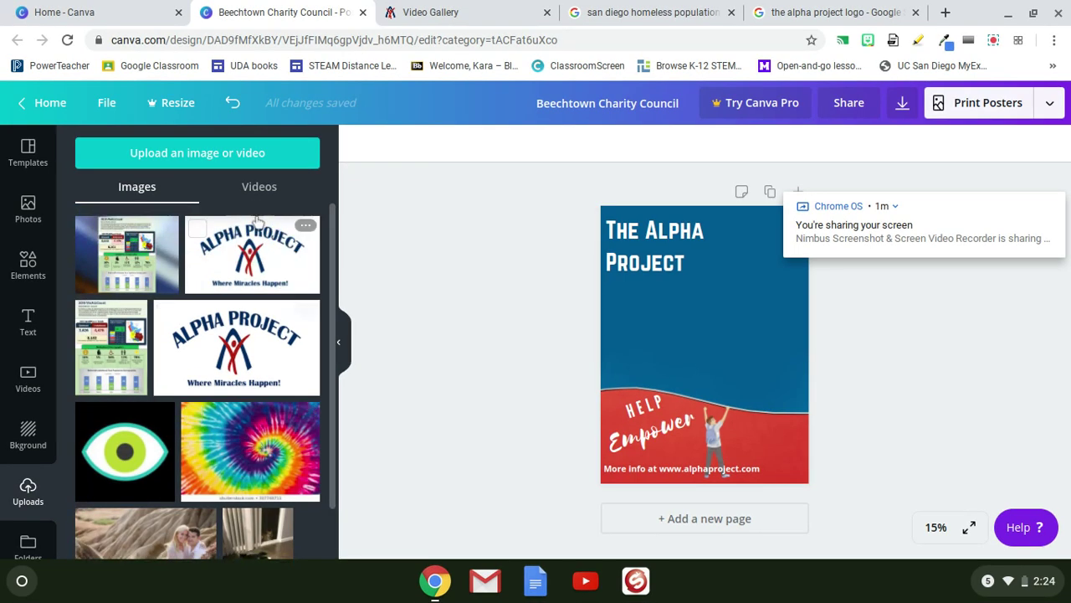
pyautogui.click(214, 154)
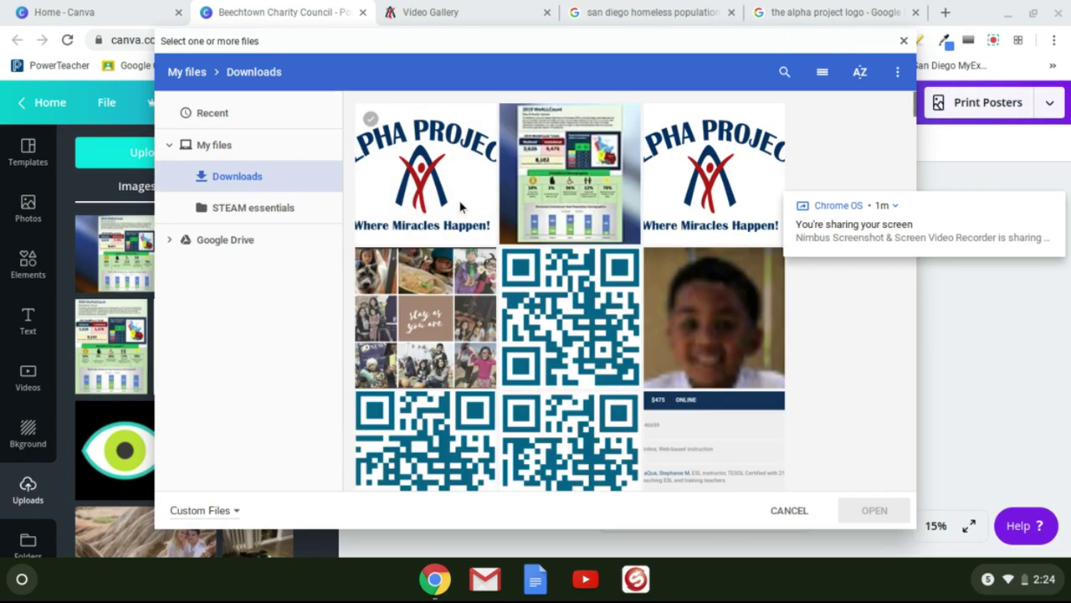
pyautogui.click(460, 207)
pyautogui.click(890, 512)
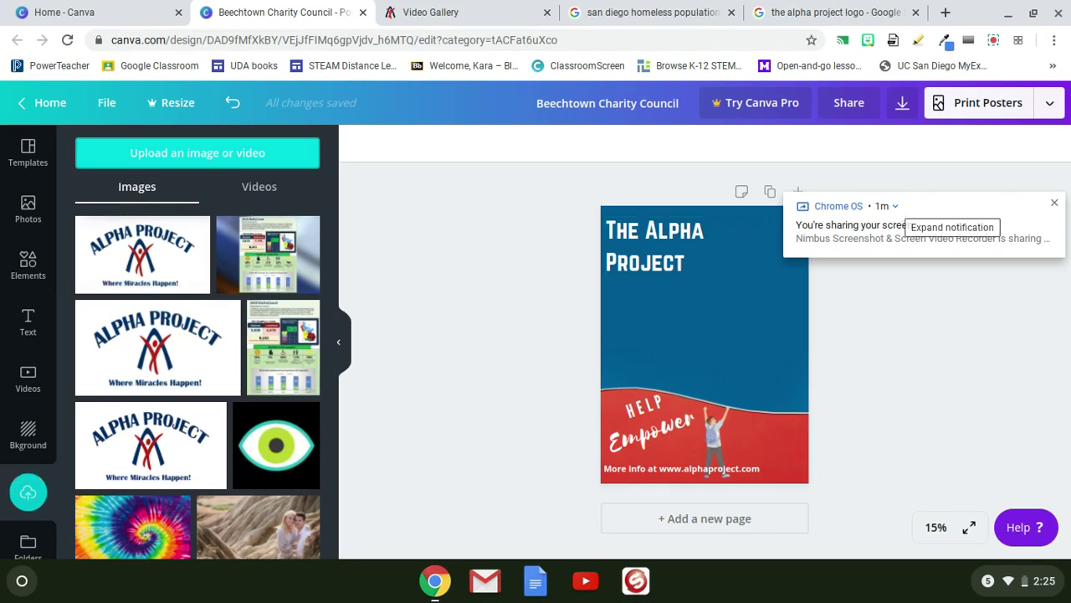
# Add the Alpha Project logo, shrink it, and place it in the red band's lower right.
pyautogui.click(111, 261)
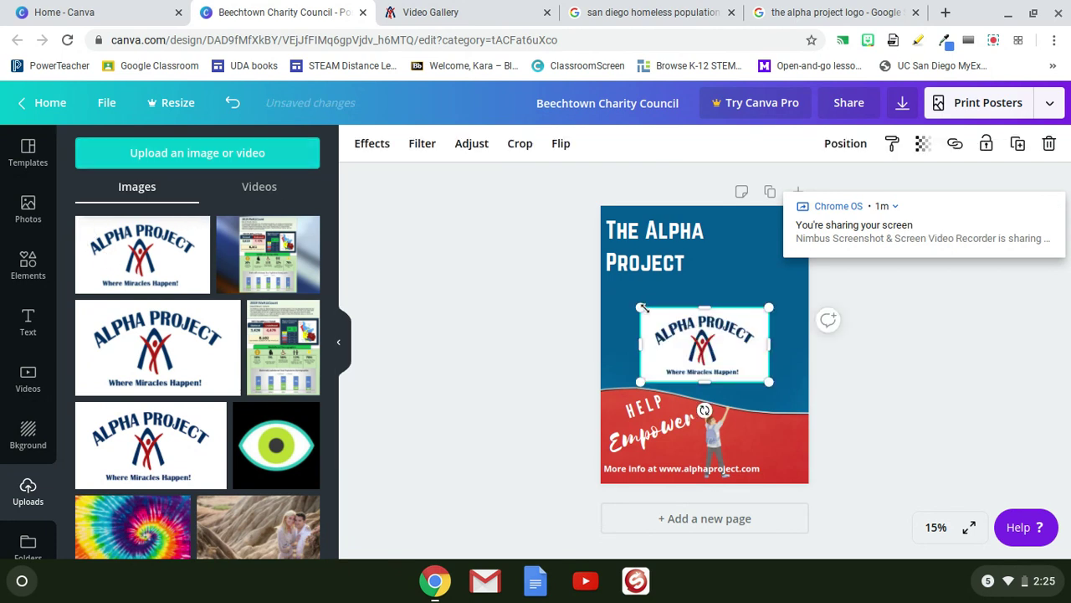
pyautogui.moveTo(640, 308); pyautogui.dragTo(722, 356)
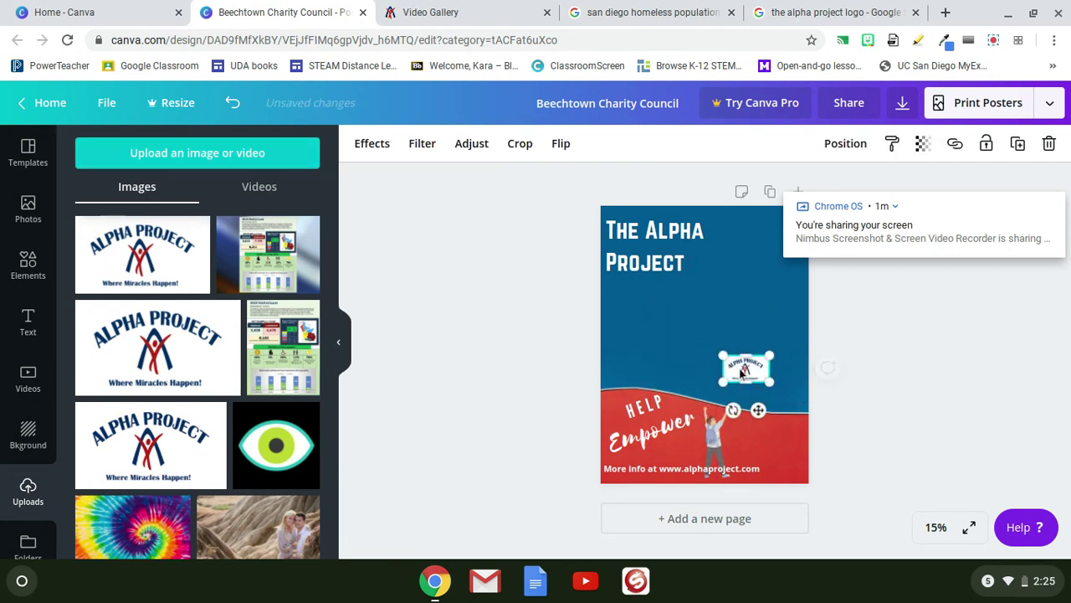
pyautogui.moveTo(764, 422); pyautogui.dragTo(789, 495)
pyautogui.click(833, 456)
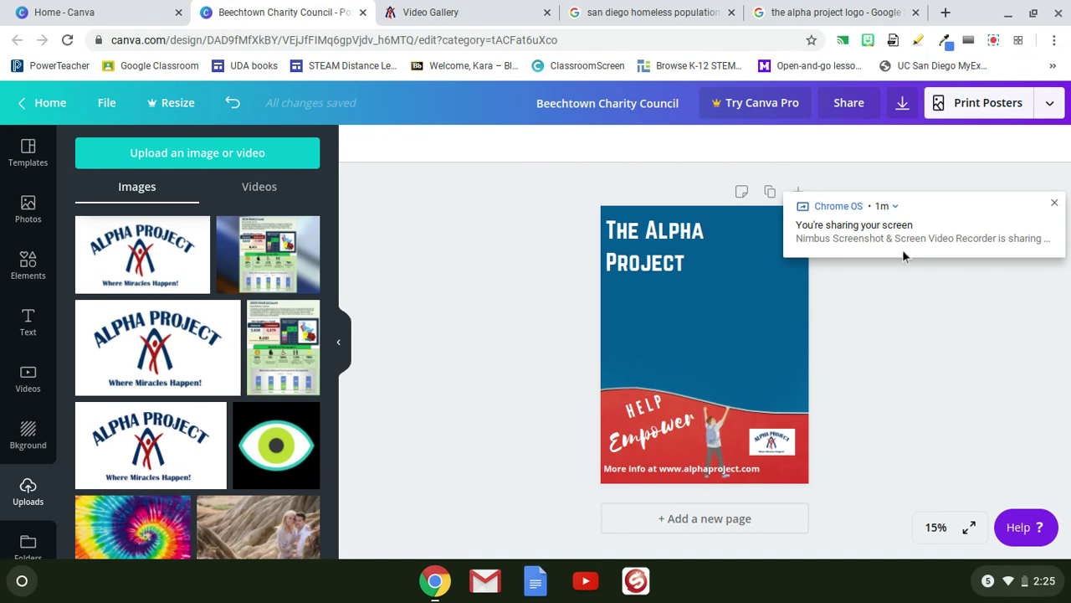
pyautogui.click(620, 12)
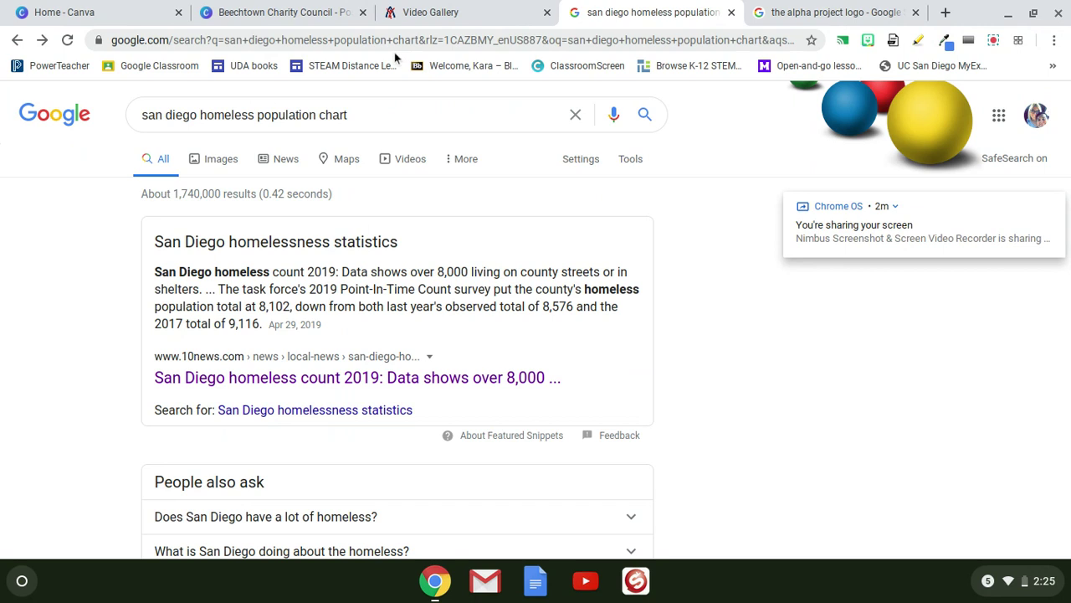
# Open the 10news.com article on San Diego's 2019 homeless count from the search results.
pyautogui.click(305, 383)
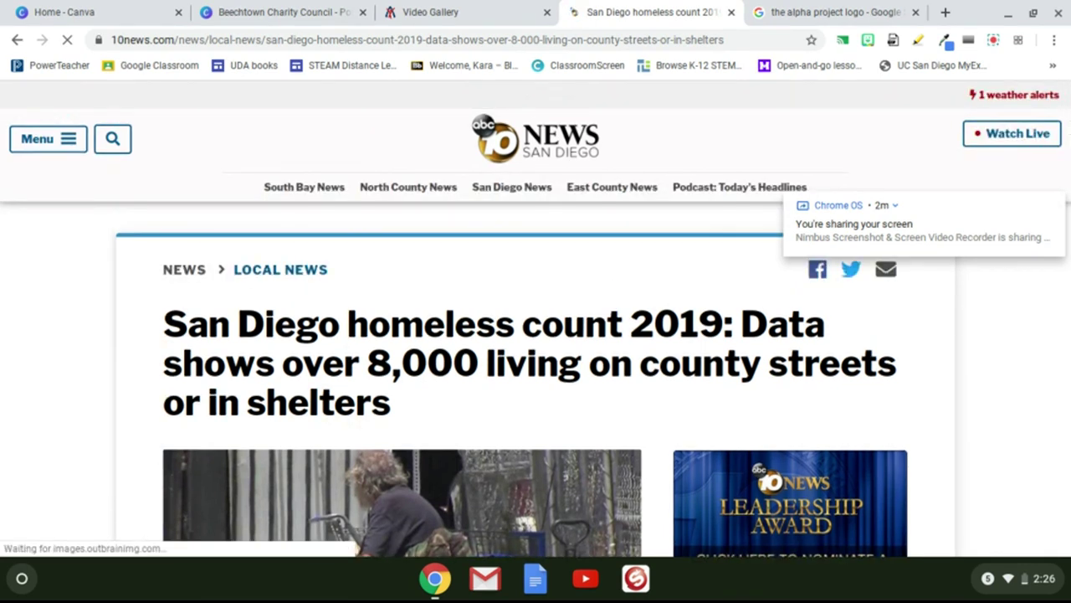
# Save the 2019 WeAllCount infographic to Downloads as san-diego-homeless-count-2019-stats (1).jpg.
pyautogui.scroll(-3, 536, 318)
pyautogui.scroll(-10, 536, 318)
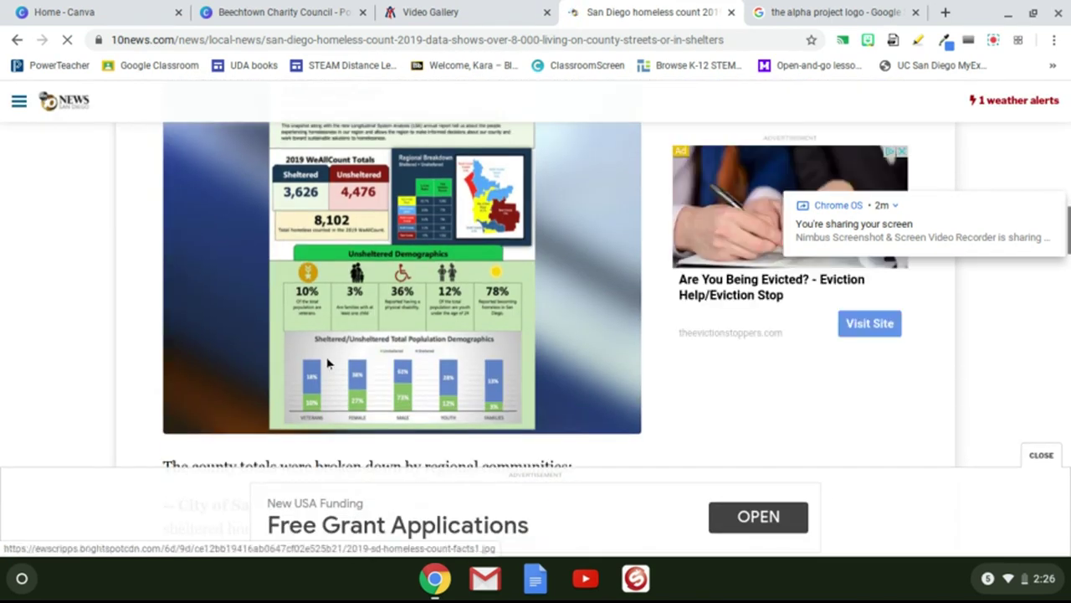
pyautogui.rightClick(324, 356)
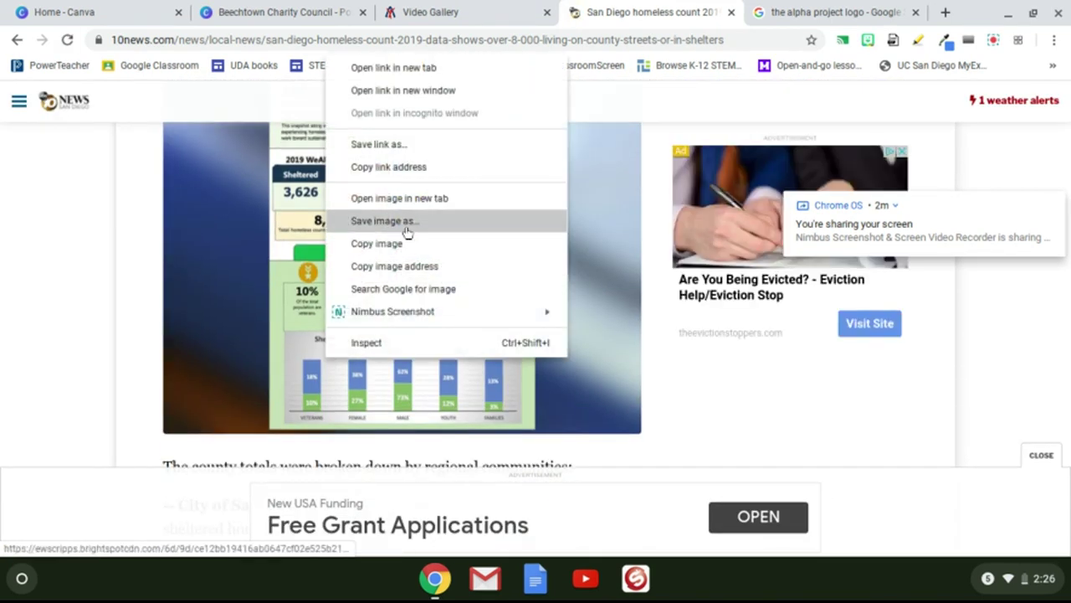
pyautogui.click(407, 221)
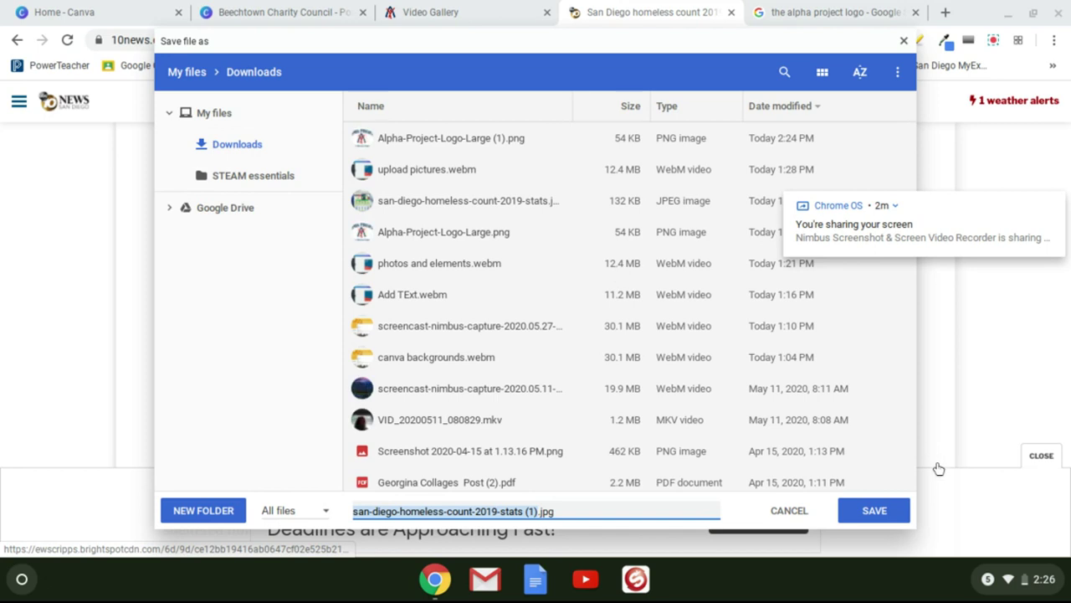
pyautogui.click(894, 511)
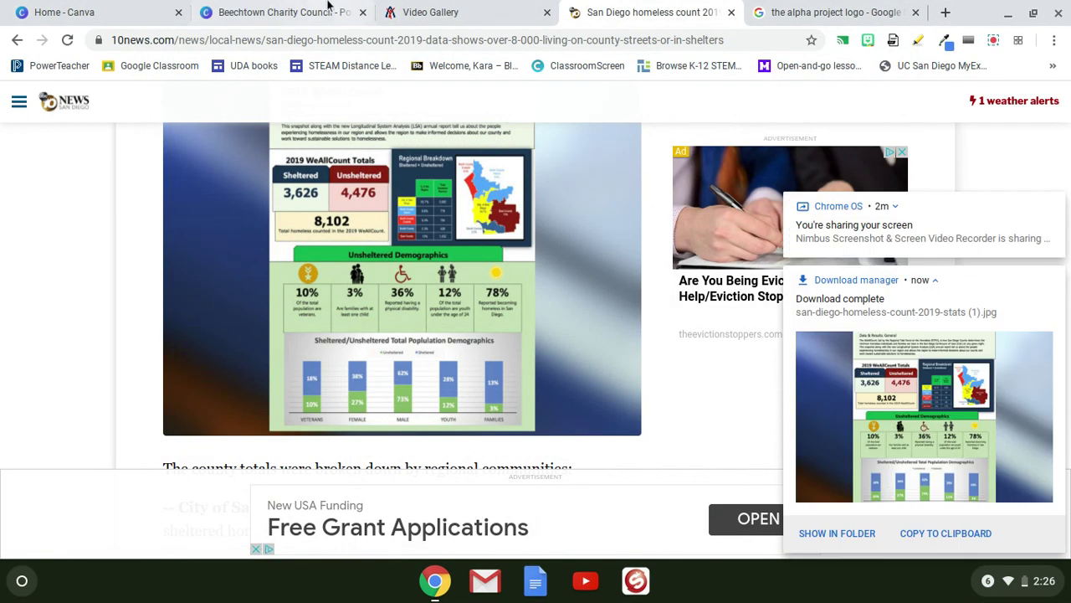
pyautogui.click(308, 13)
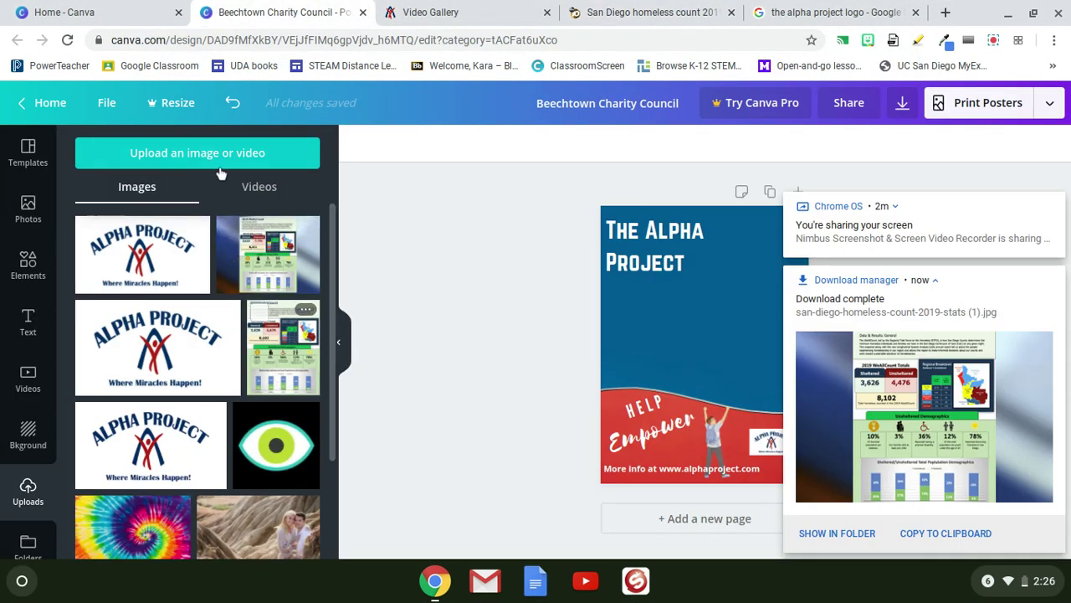
# Upload the homeless-count infographic to Canva and add it to the poster.
pyautogui.click(155, 169)
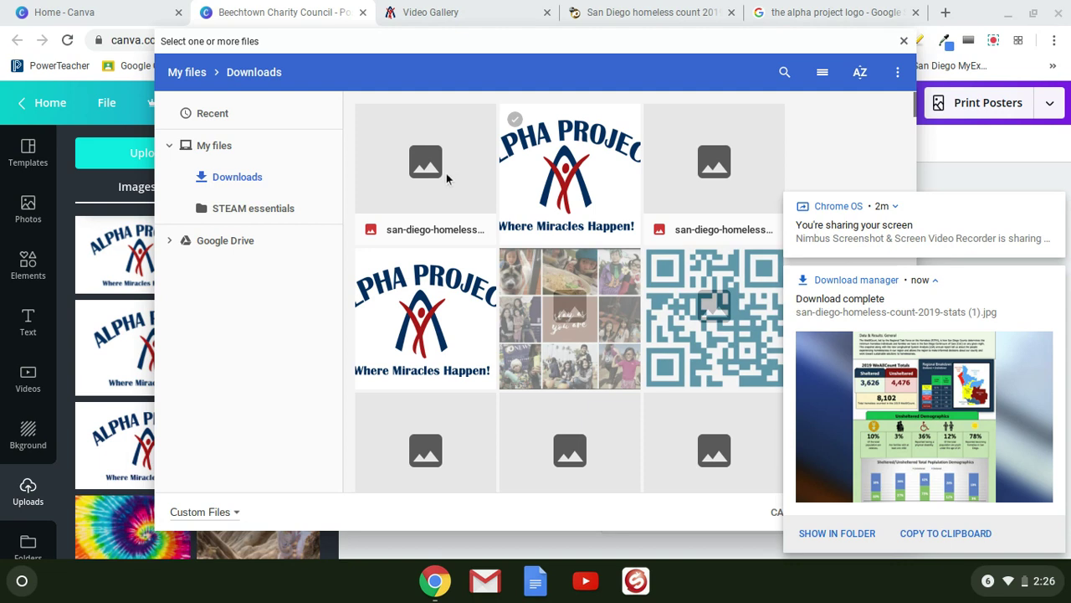
pyautogui.click(444, 172)
pyautogui.click(874, 509)
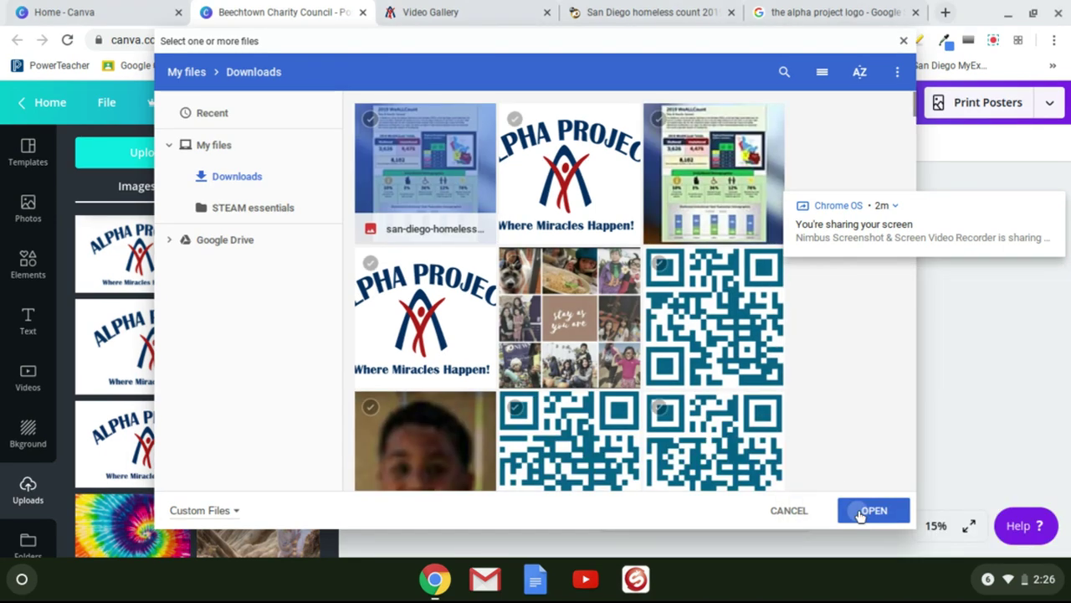
pyautogui.click(87, 438)
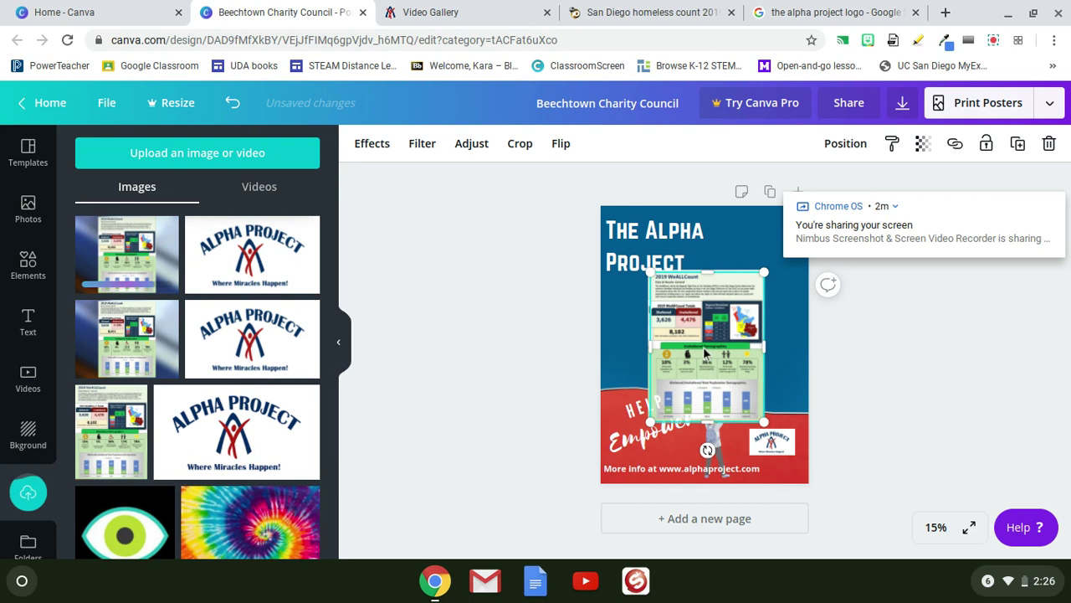
# Shrink the infographic slightly, move it to the upper right, and preview full screen.
pyautogui.hotkey('ctrl', 'd')
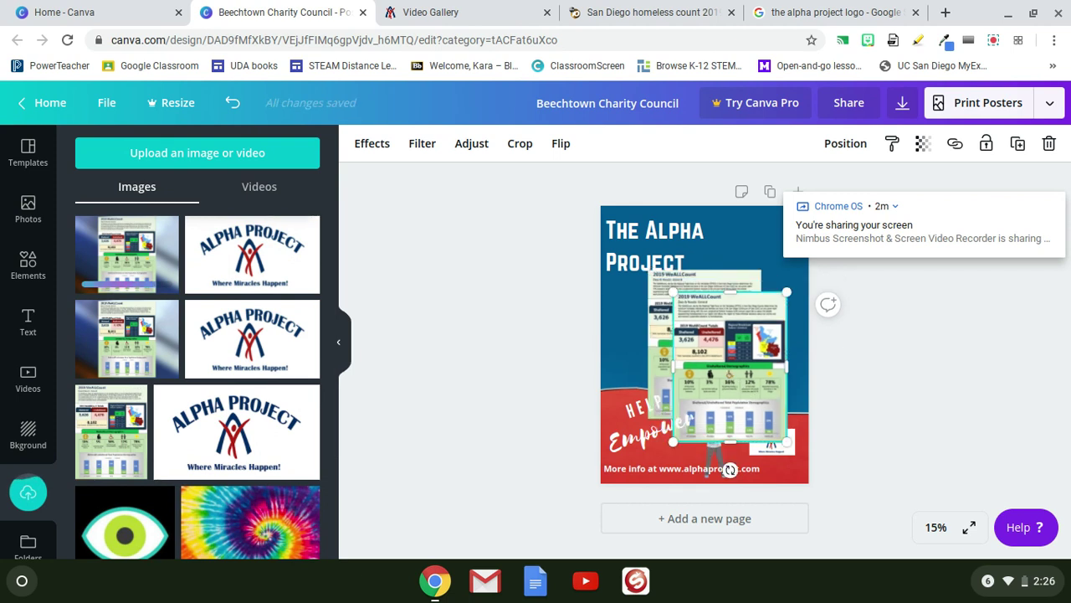
pyautogui.press('Delete')
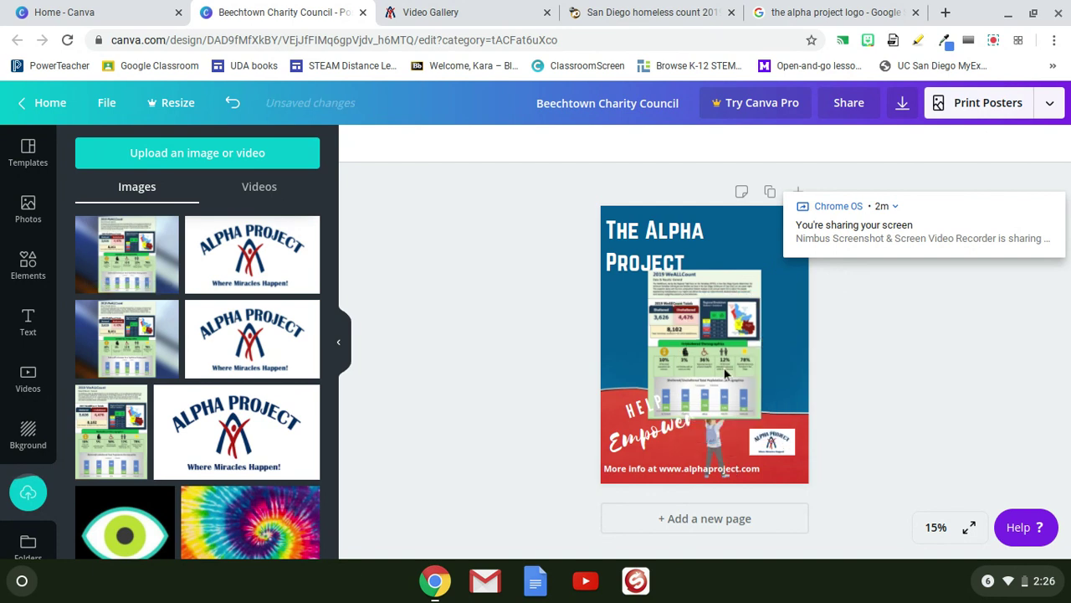
pyautogui.click(724, 369)
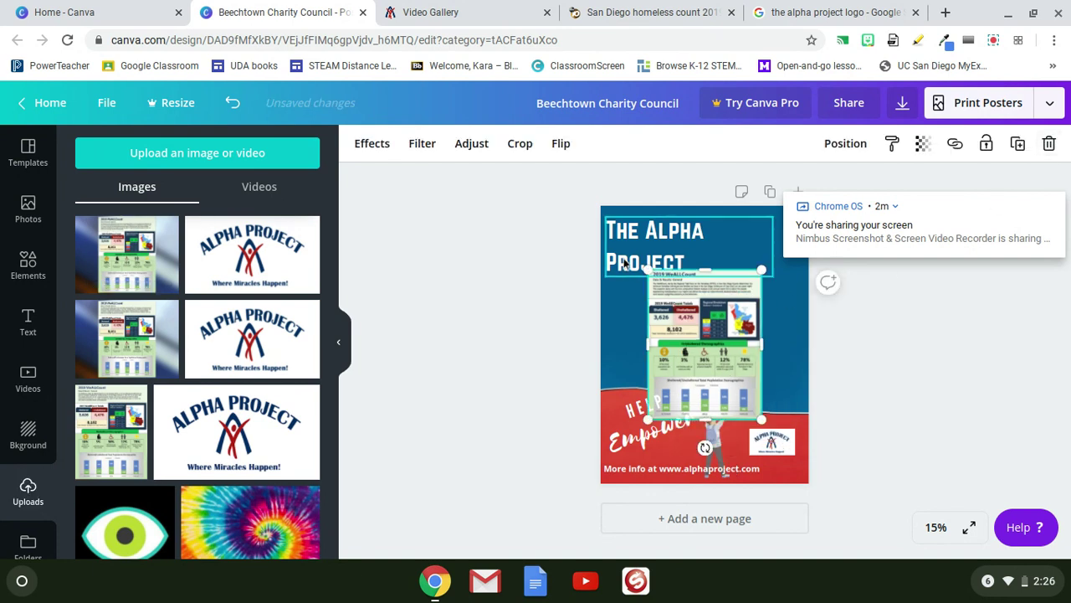
pyautogui.moveTo(650, 271); pyautogui.dragTo(675, 305)
pyautogui.moveTo(728, 398); pyautogui.dragTo(764, 323)
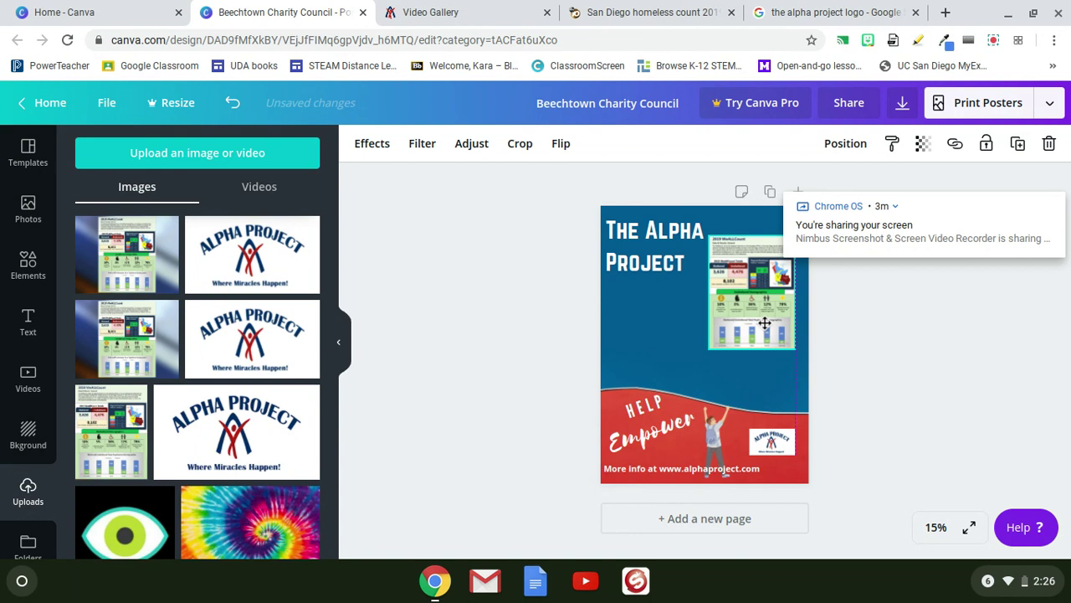
pyautogui.click(971, 526)
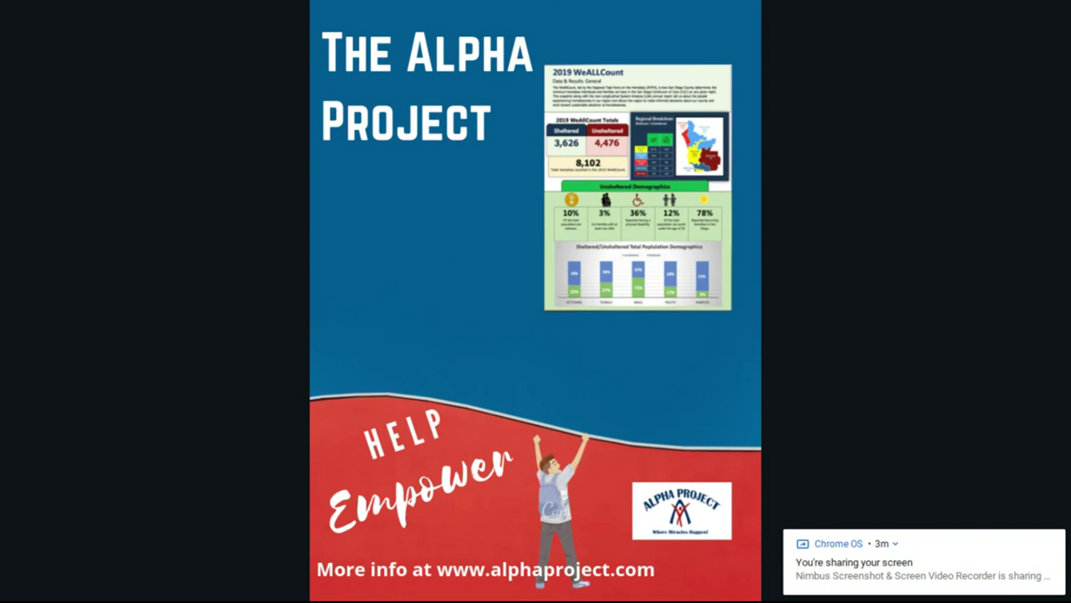
# Exit the full-screen preview and enlarge the 2019 homeless-count chart slightly.
pyautogui.press('Escape')
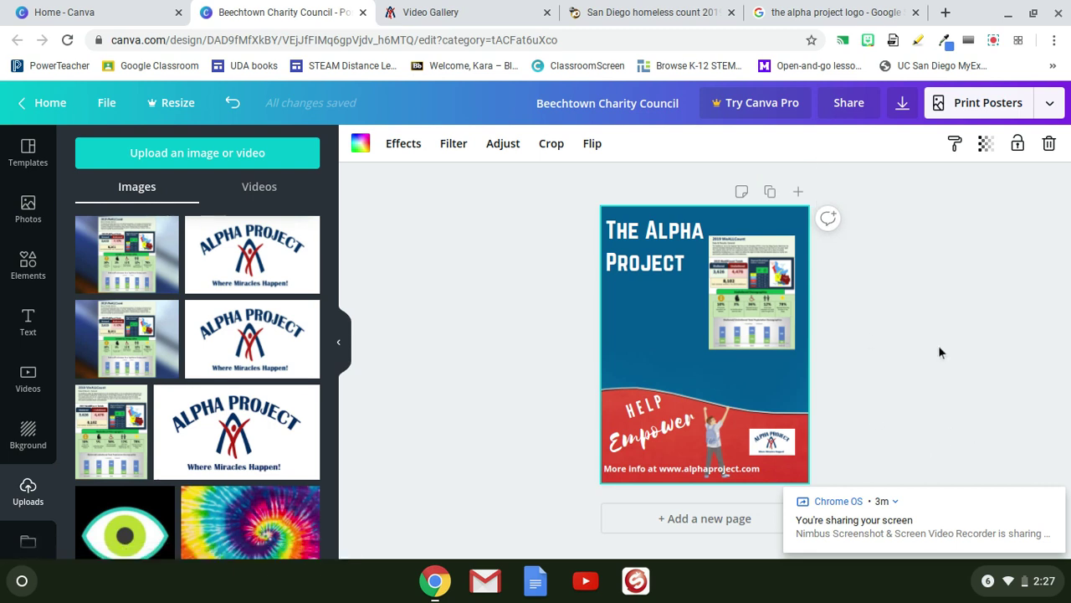
pyautogui.keyDown('ctrl'); pyautogui.scroll(5, 938, 344); pyautogui.keyUp('ctrl')
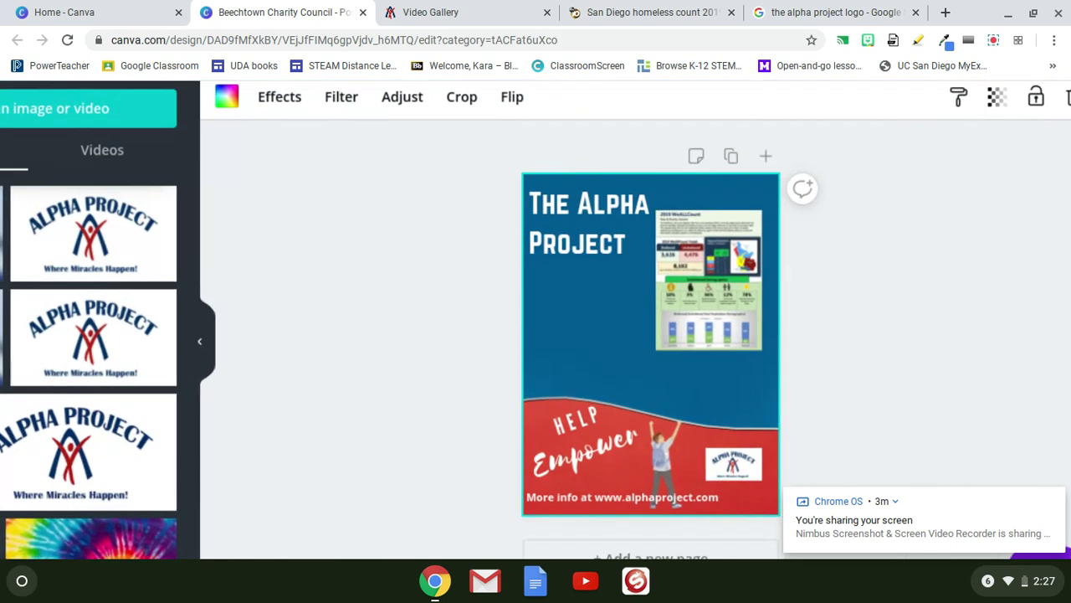
pyautogui.moveTo(938, 352); pyautogui.dragTo(909, 278)
pyautogui.click(599, 198)
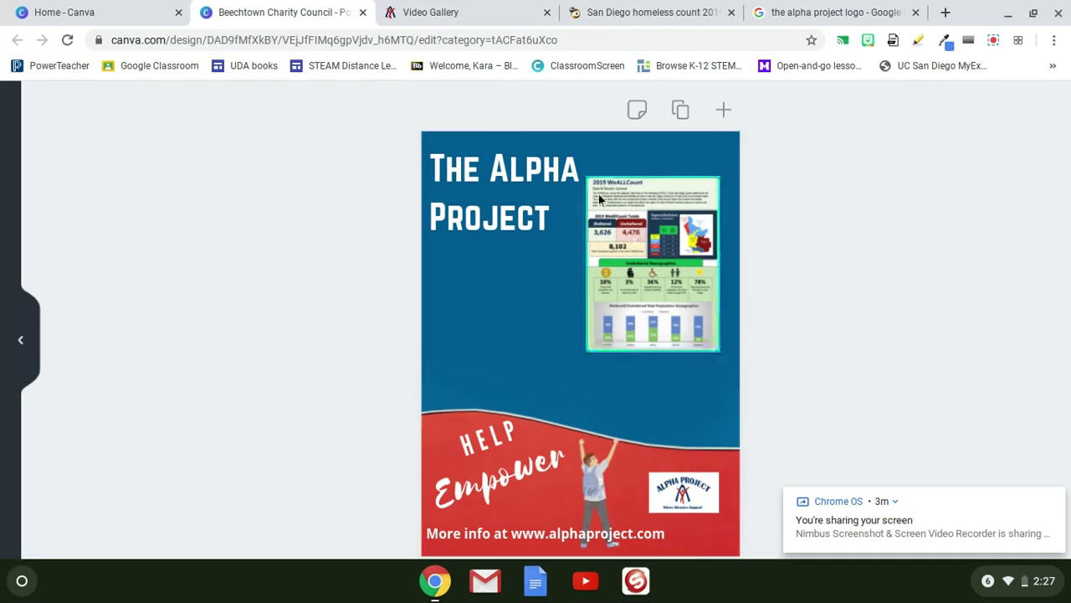
pyautogui.click(713, 306)
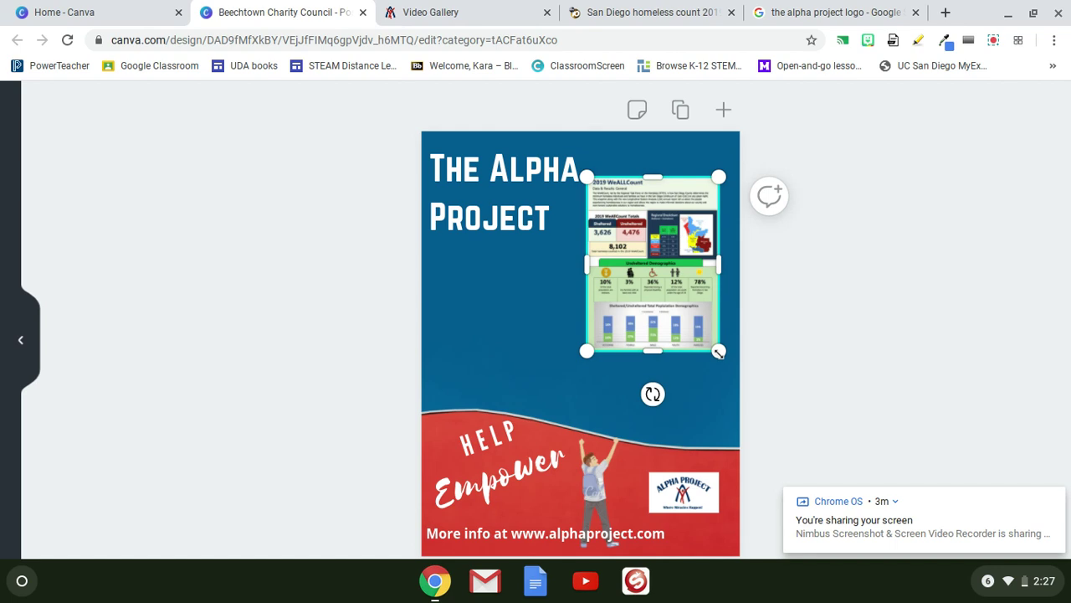
pyautogui.moveTo(725, 366); pyautogui.dragTo(772, 377)
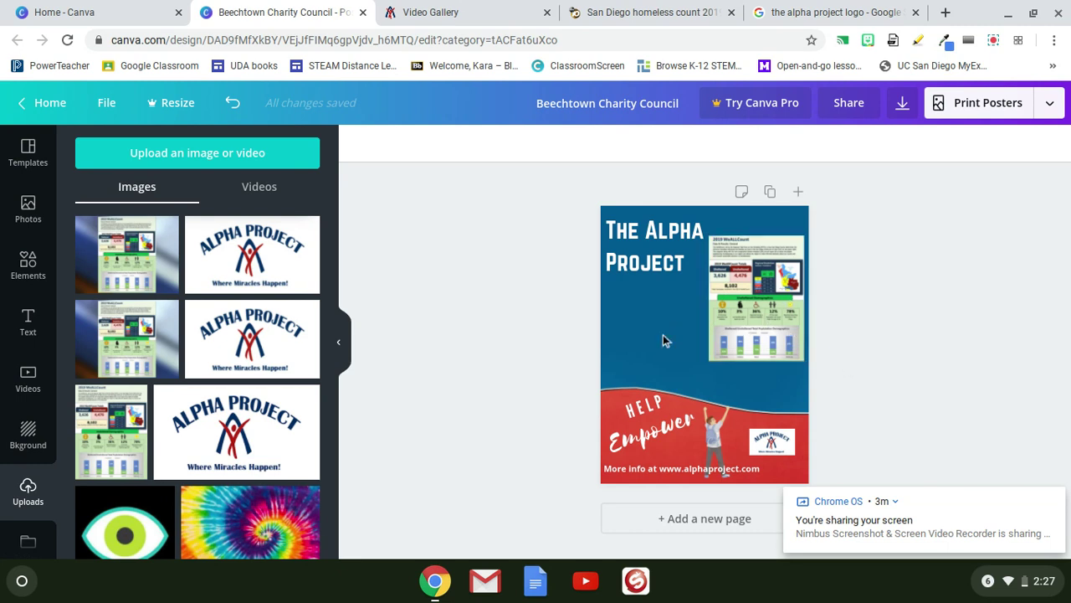
# Add body text 'Chart of 2019 San Diego Homeless Population' at size 42 under the title.
pyautogui.click(28, 322)
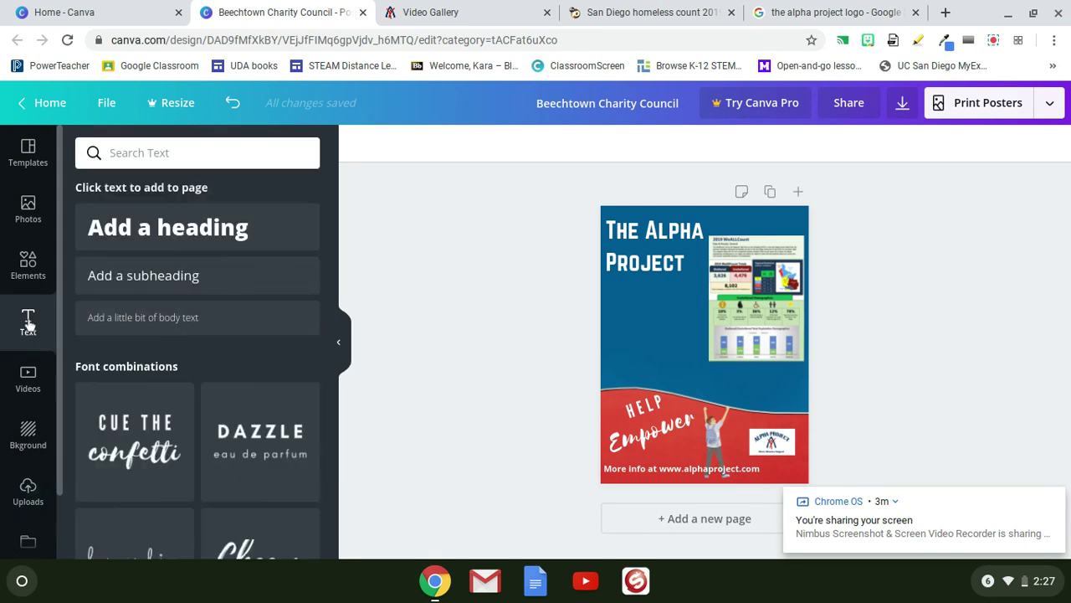
pyautogui.click(139, 317)
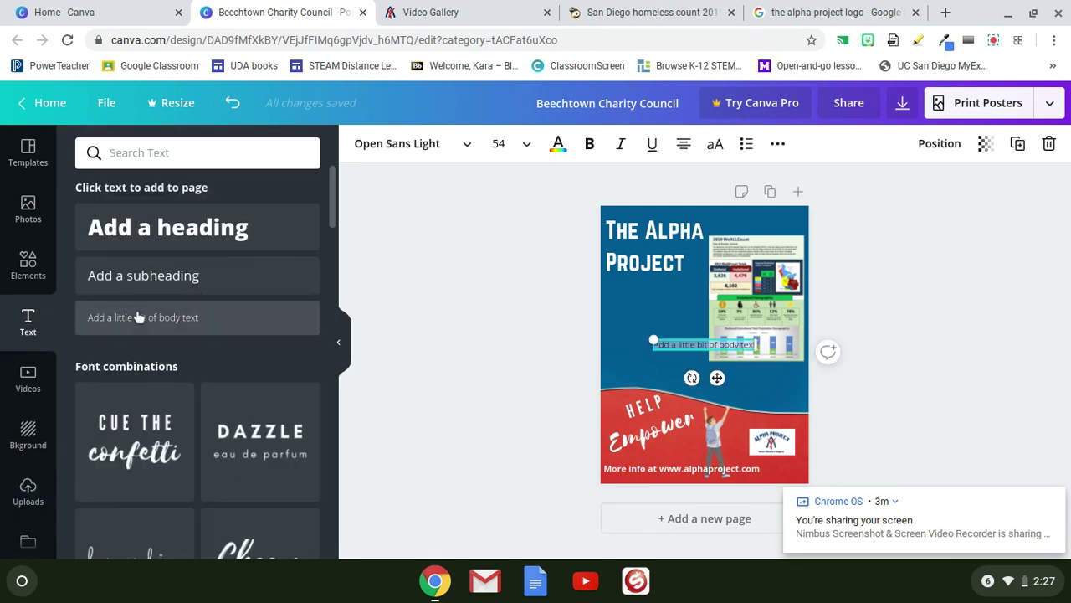
pyautogui.write('chart of 201')
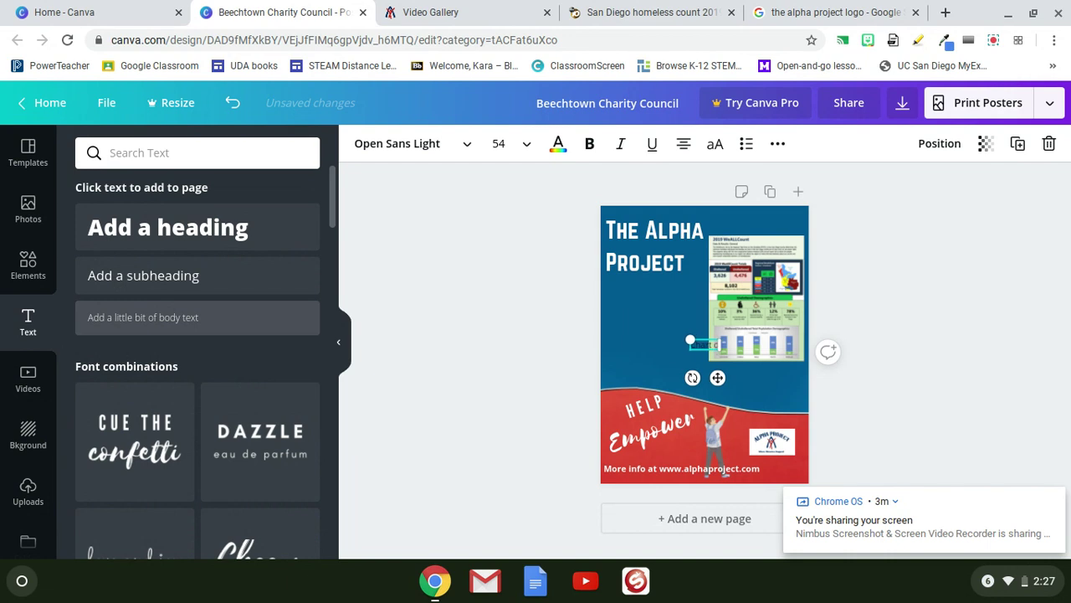
pyautogui.write('9 San Diego Homeless Population')
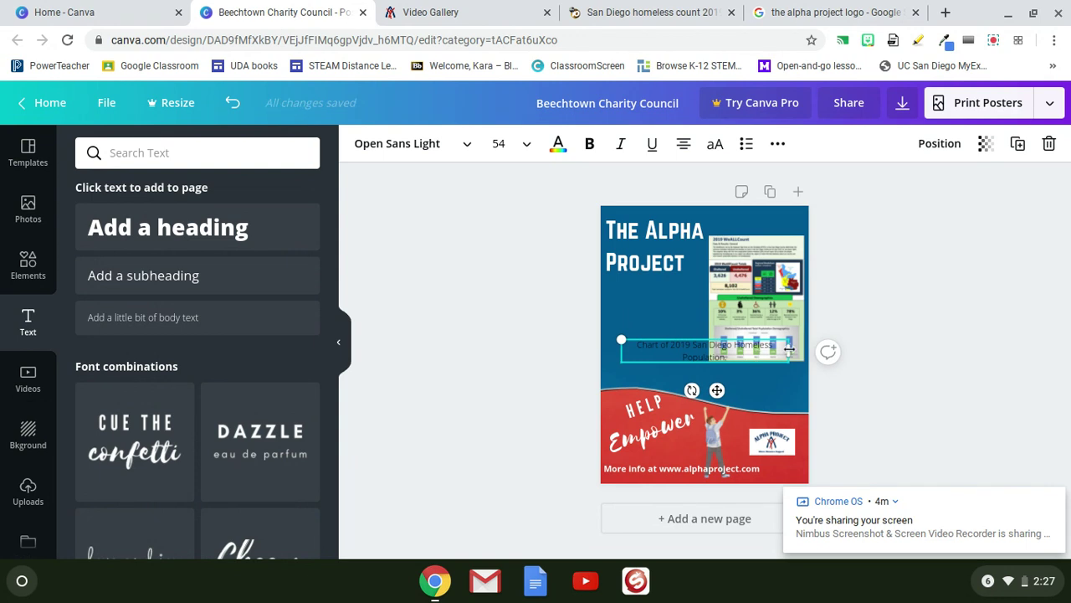
pyautogui.moveTo(753, 353); pyautogui.dragTo(695, 365)
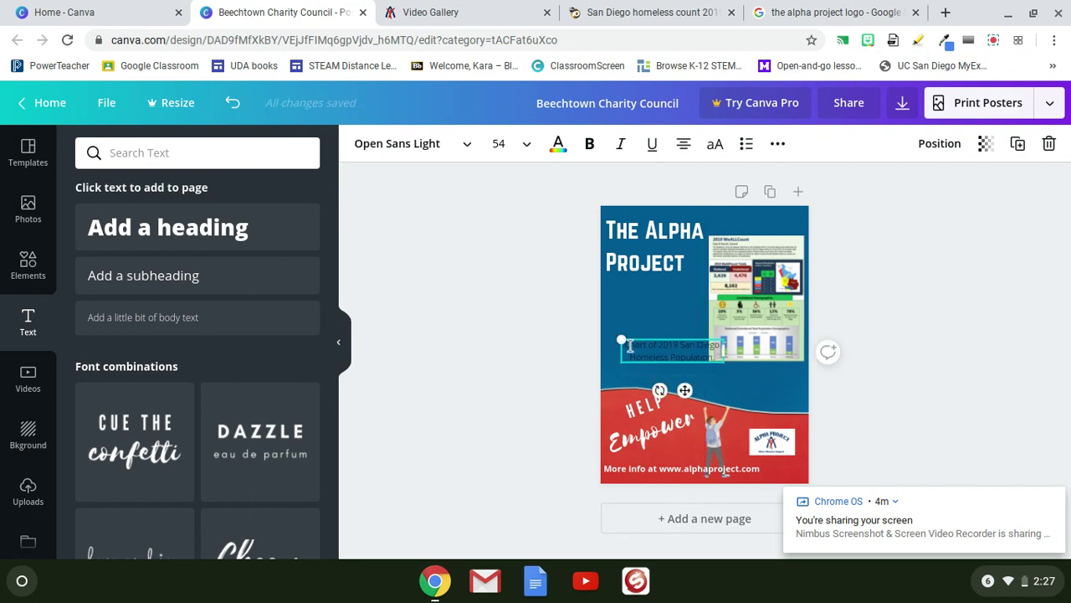
pyautogui.click(525, 145)
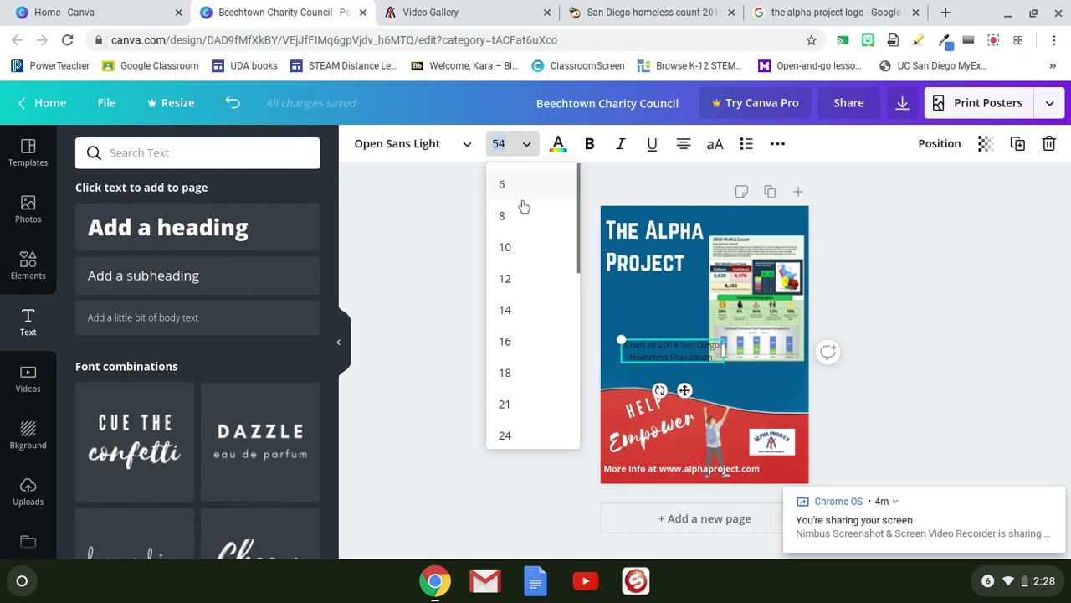
pyautogui.scroll(-3, 513, 385)
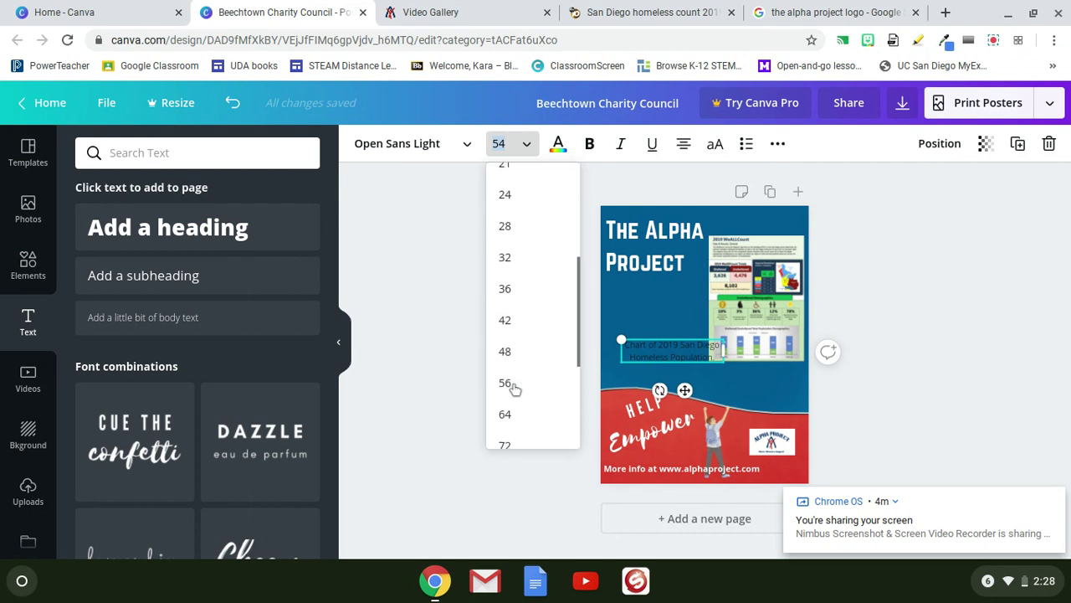
pyautogui.click(508, 318)
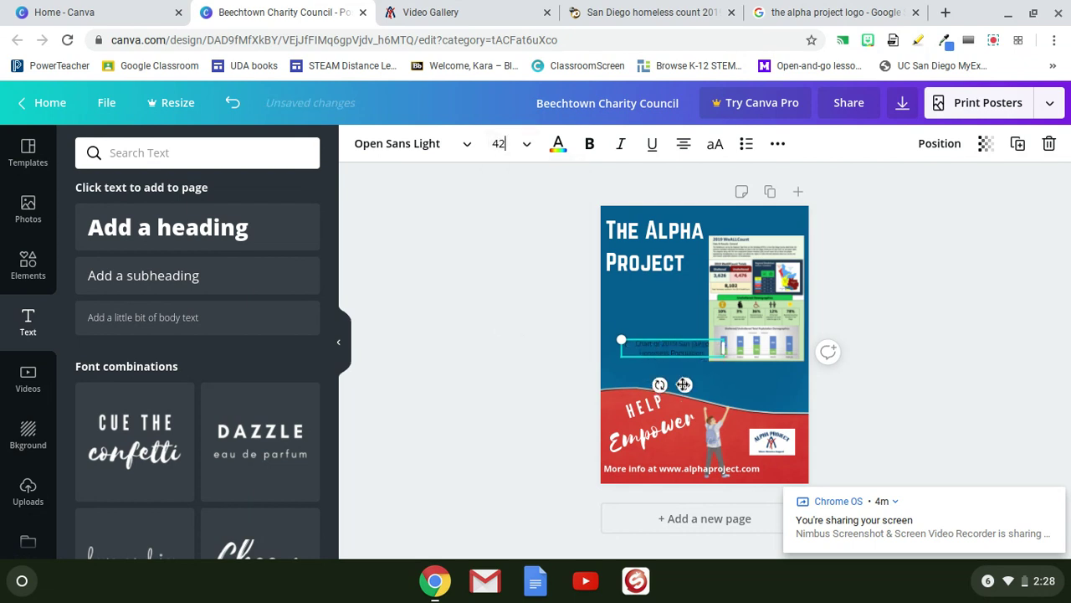
pyautogui.moveTo(685, 384); pyautogui.dragTo(665, 332)
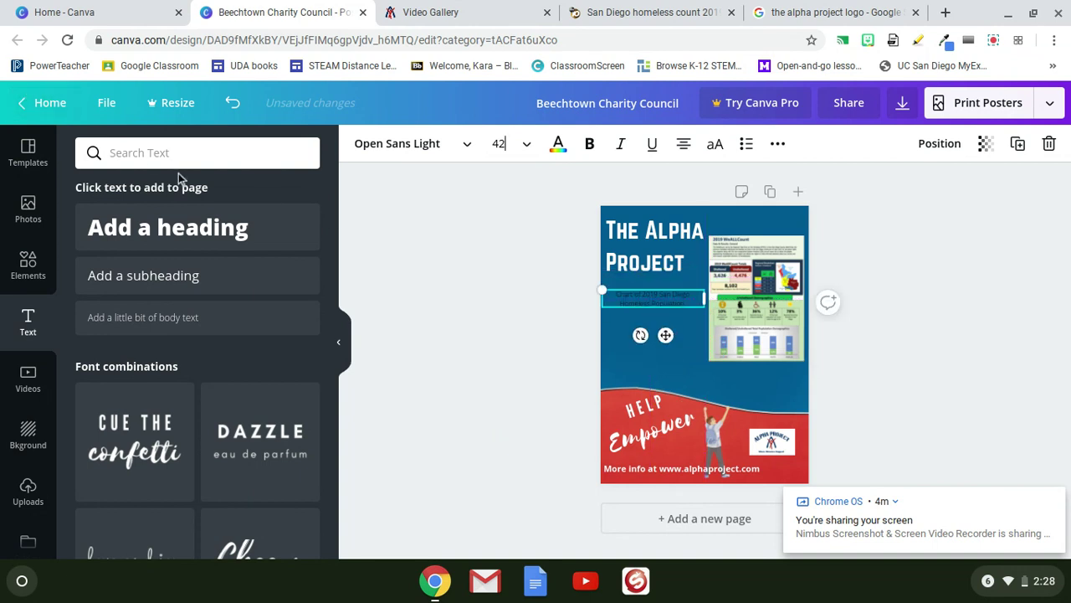
pyautogui.click(25, 265)
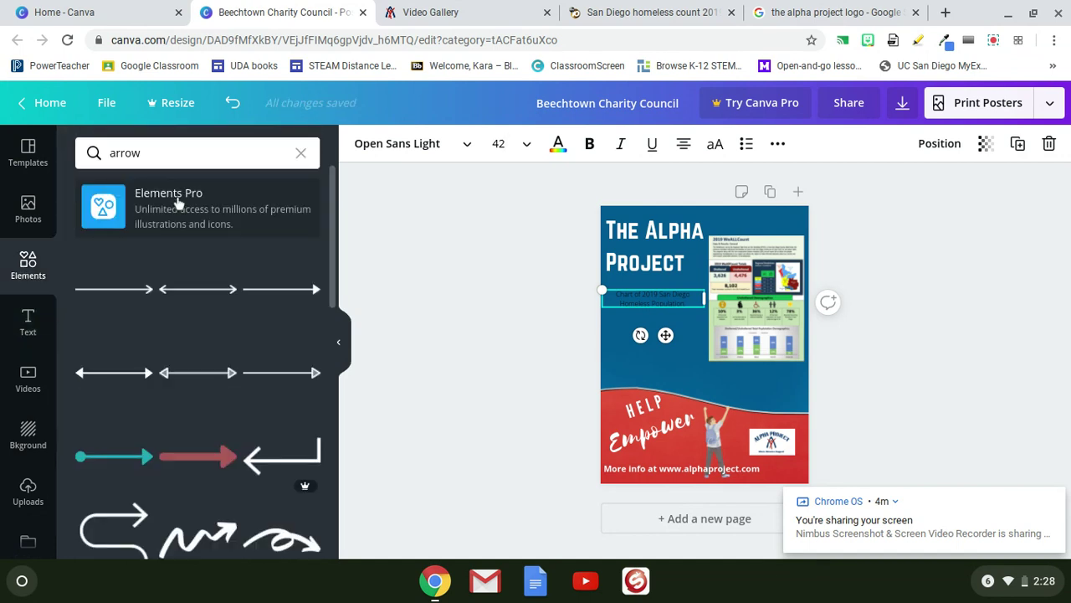
pyautogui.click(151, 149)
# Add a red arrow element, shrink it, and place it below the caption pointing at the chart.
pyautogui.press('Return')
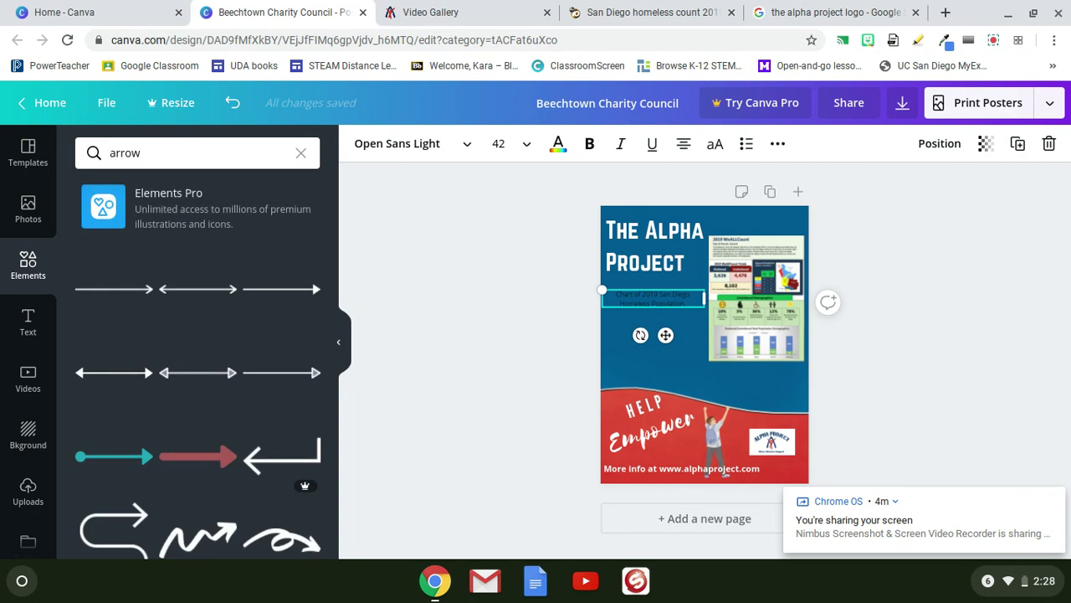
pyautogui.moveTo(192, 456); pyautogui.dragTo(461, 419)
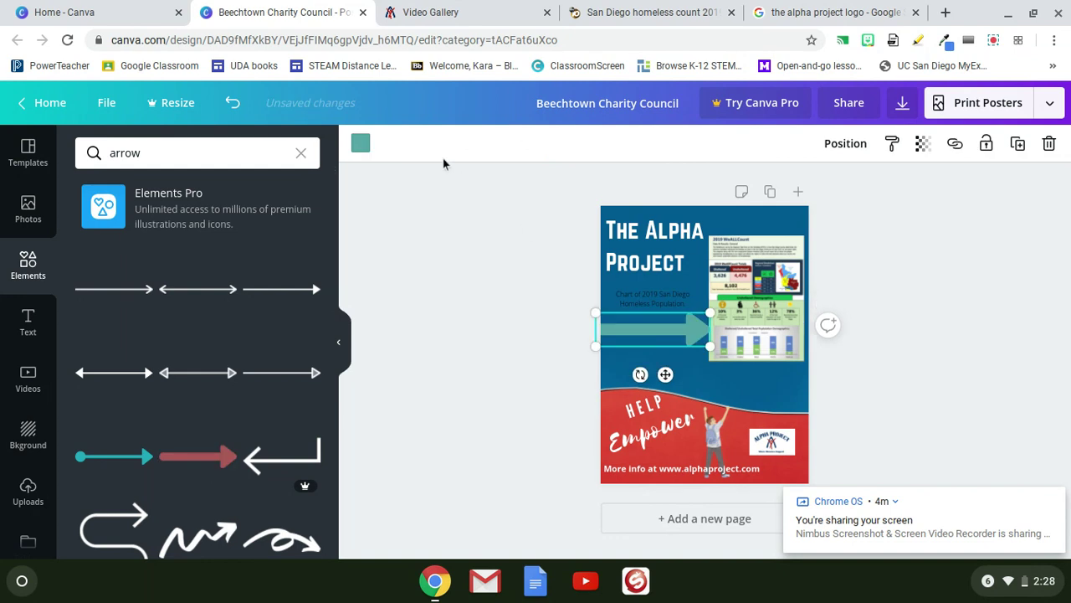
pyautogui.click(360, 144)
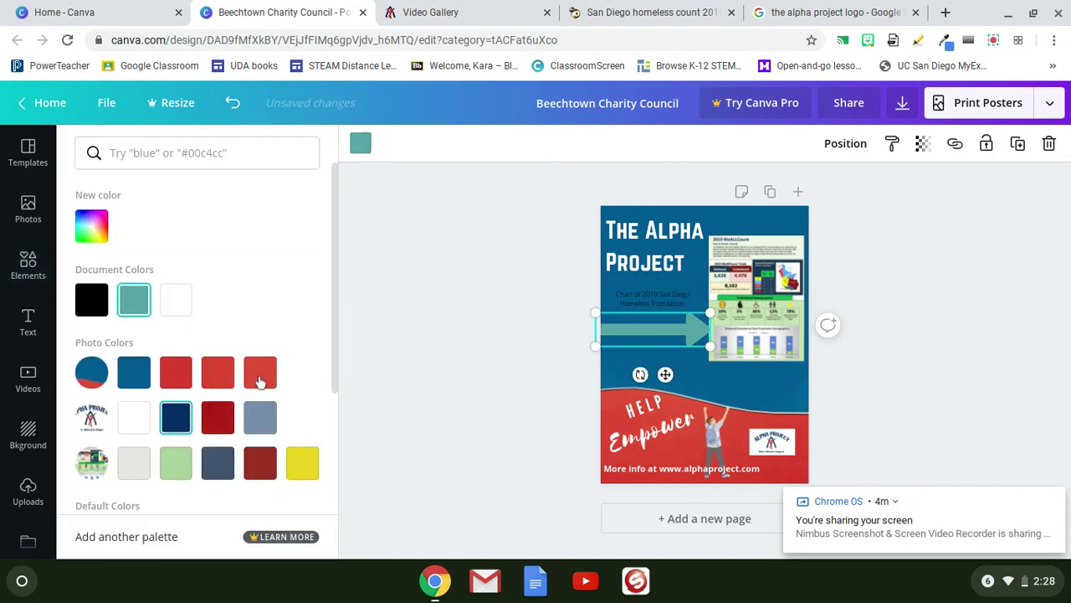
pyautogui.click(259, 373)
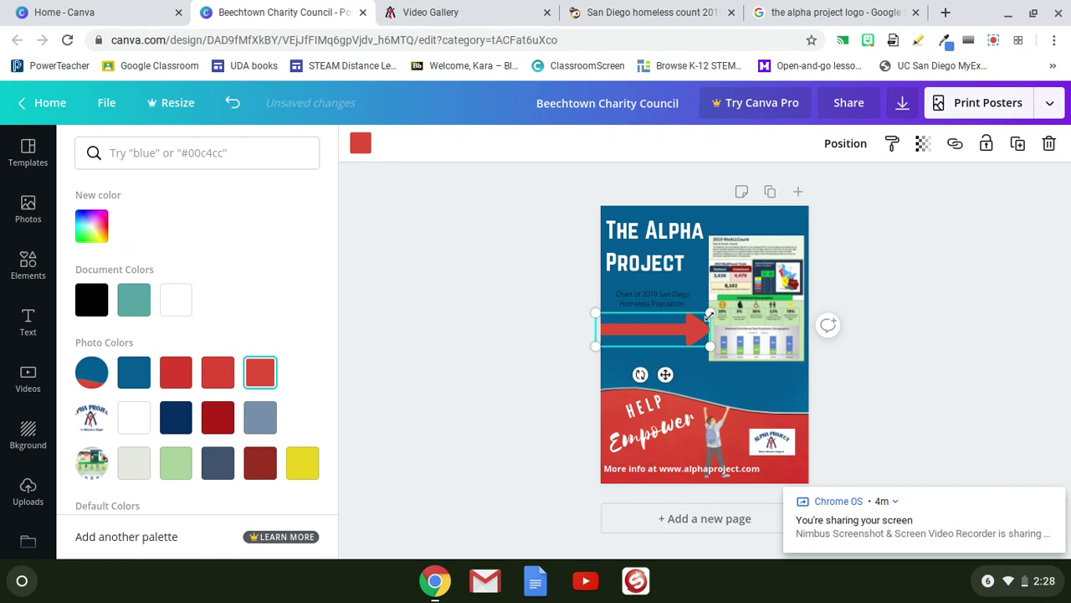
pyautogui.moveTo(684, 324); pyautogui.dragTo(650, 335)
pyautogui.moveTo(640, 374); pyautogui.dragTo(679, 352)
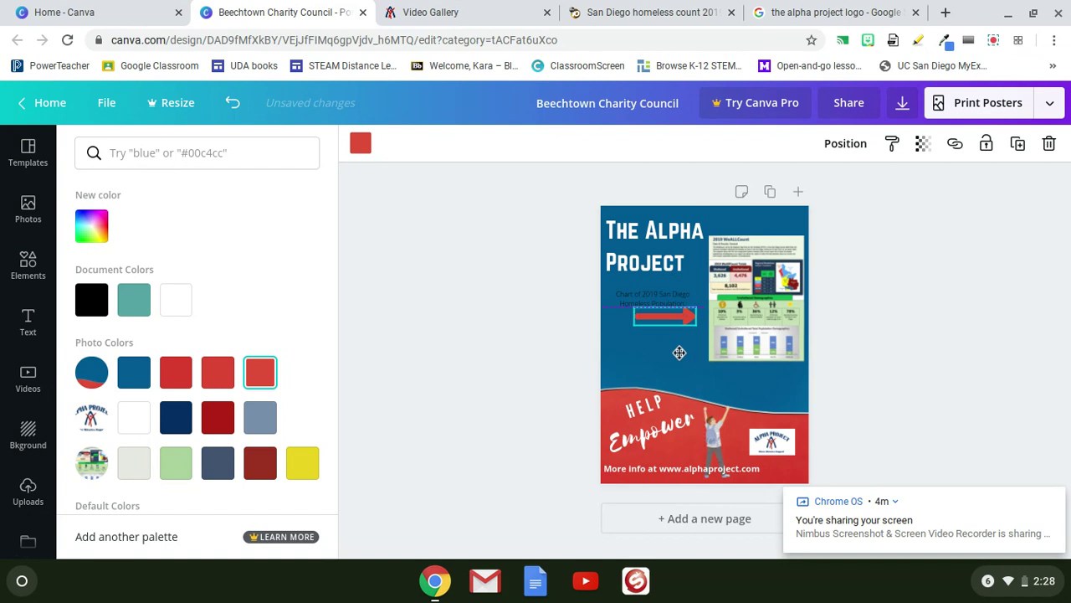
pyautogui.click(896, 352)
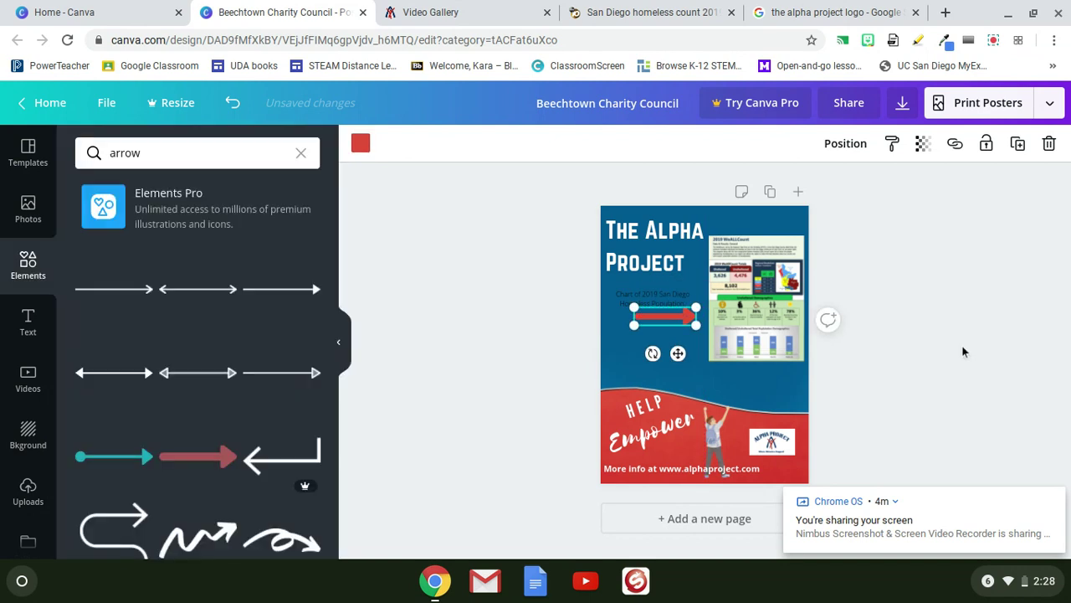
pyautogui.click(913, 370)
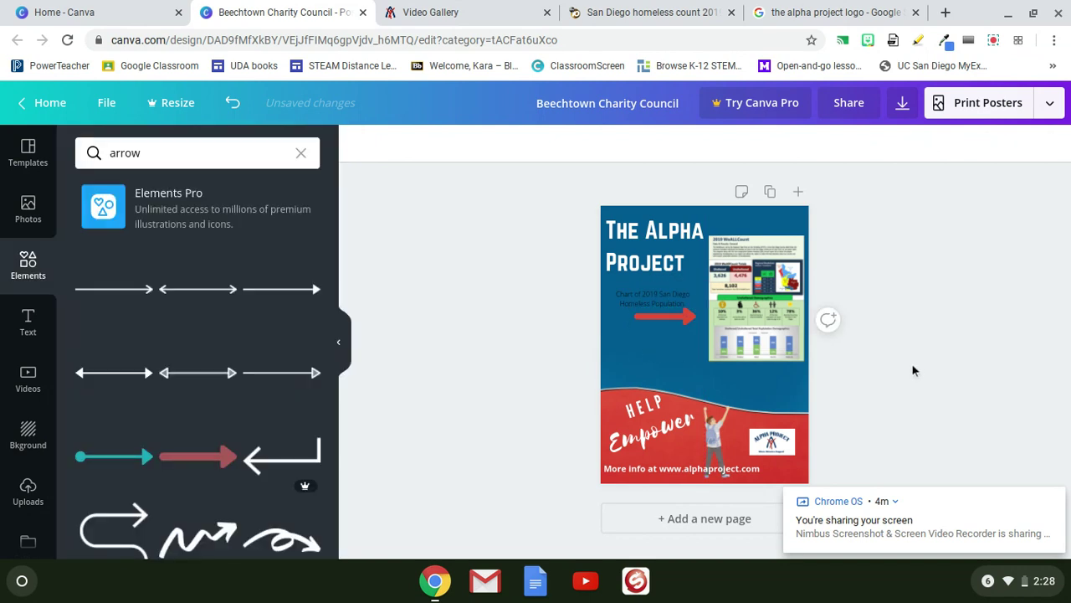
pyautogui.click(667, 303)
pyautogui.click(558, 143)
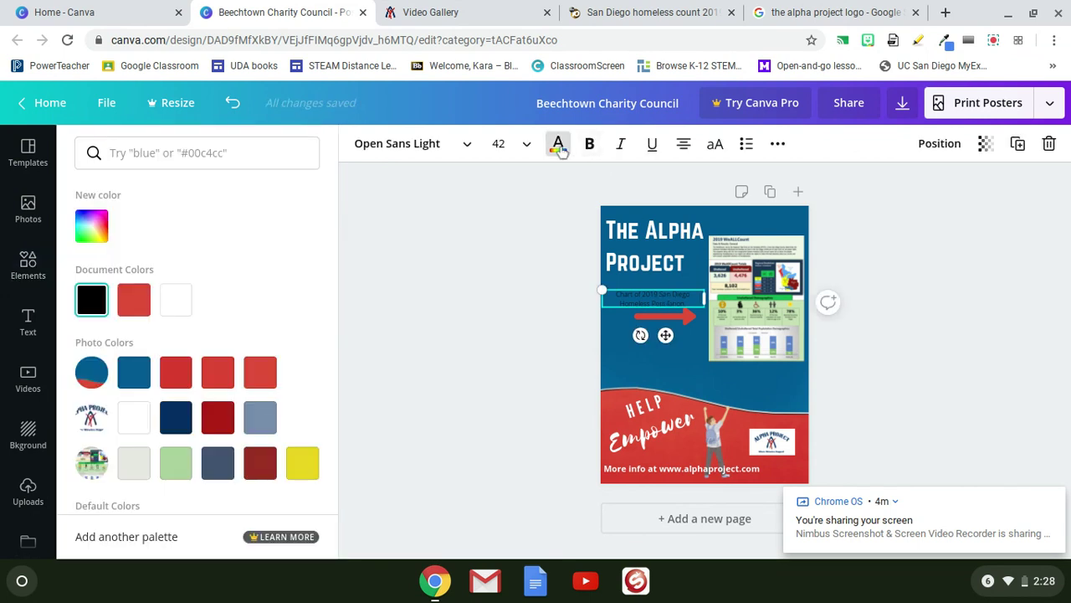
# Set the caption text colour to the white document colour.
pyautogui.click(176, 299)
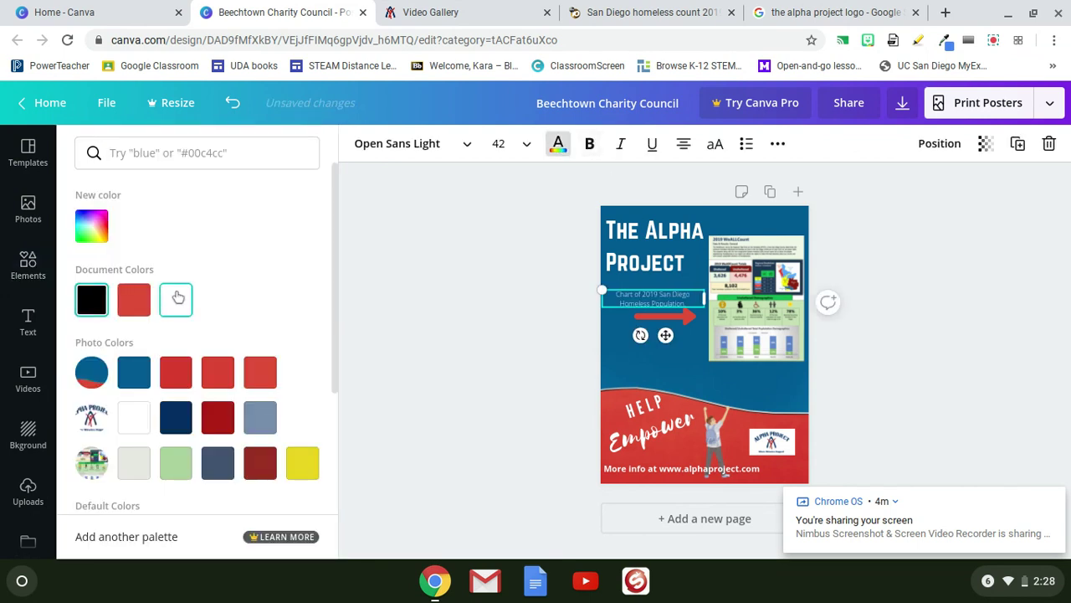
pyautogui.click(970, 378)
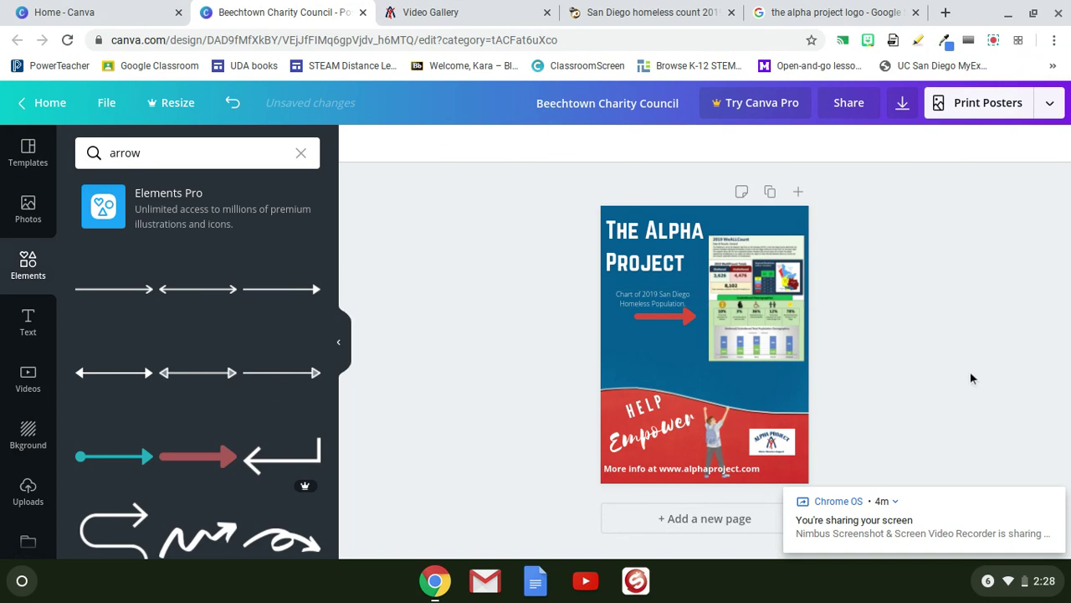